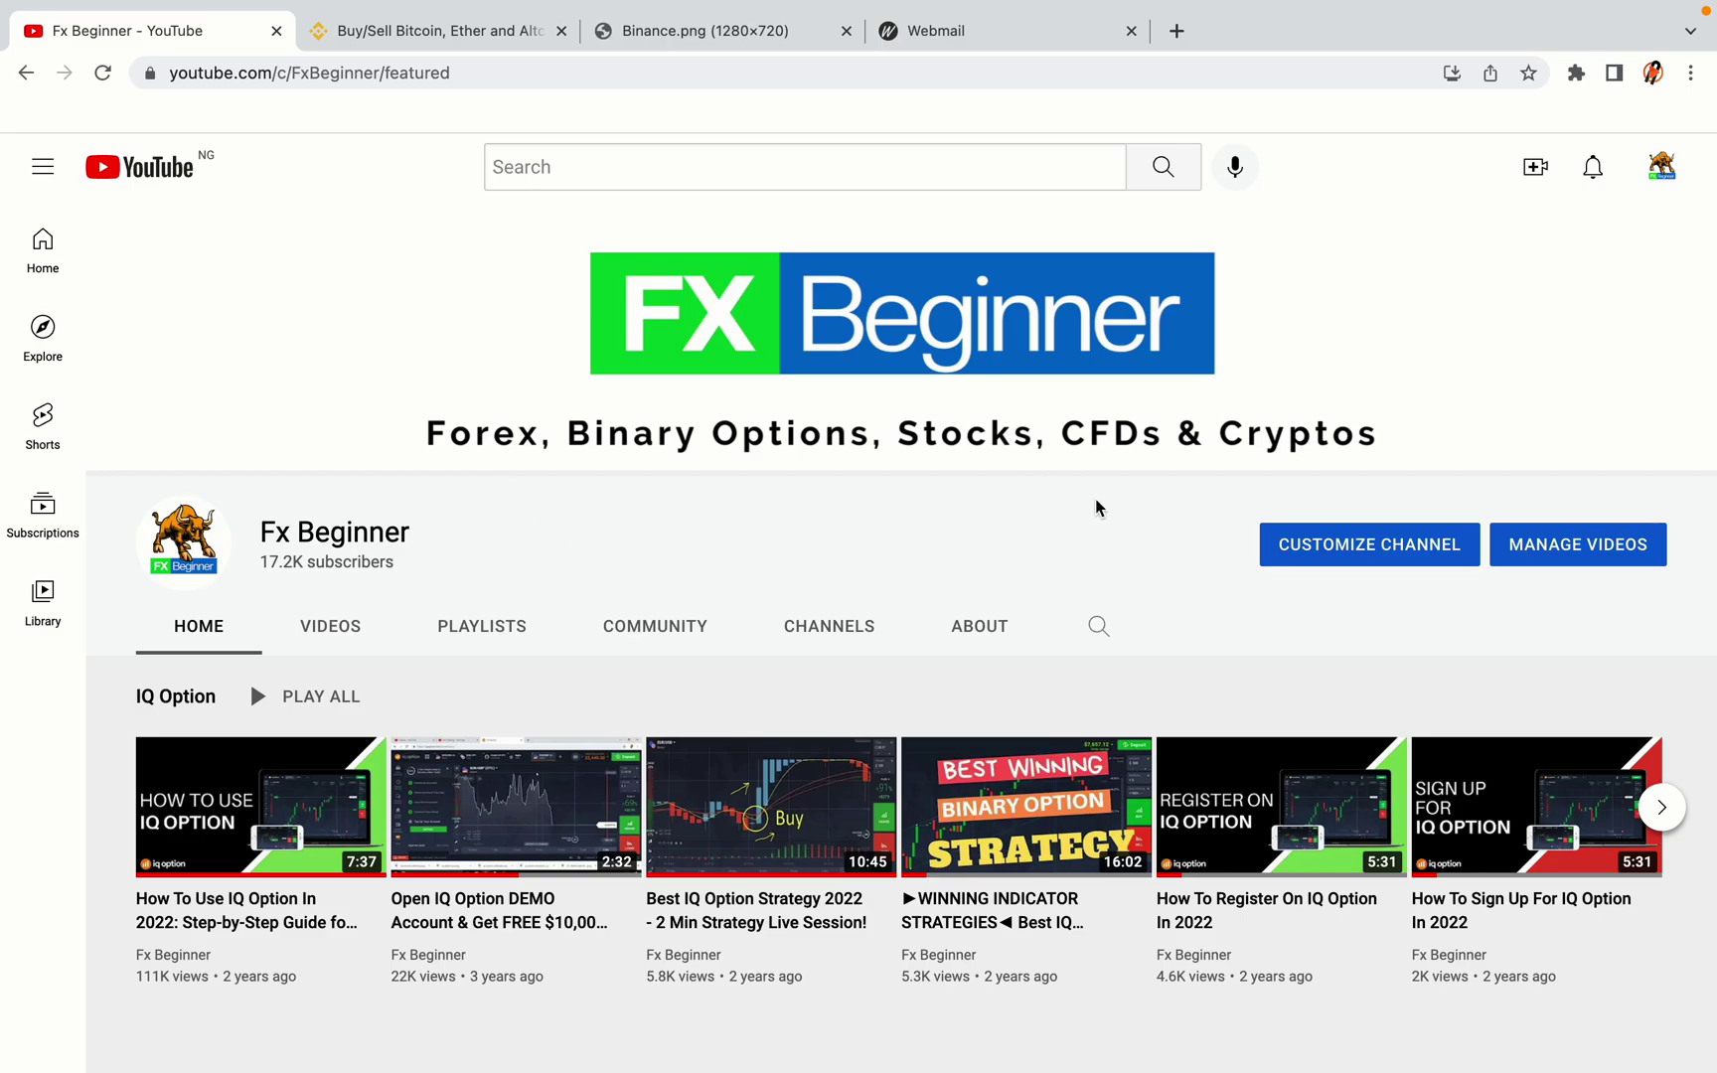
Switch from the YouTube channel page to the Binance homepage tab.
click(425, 31)
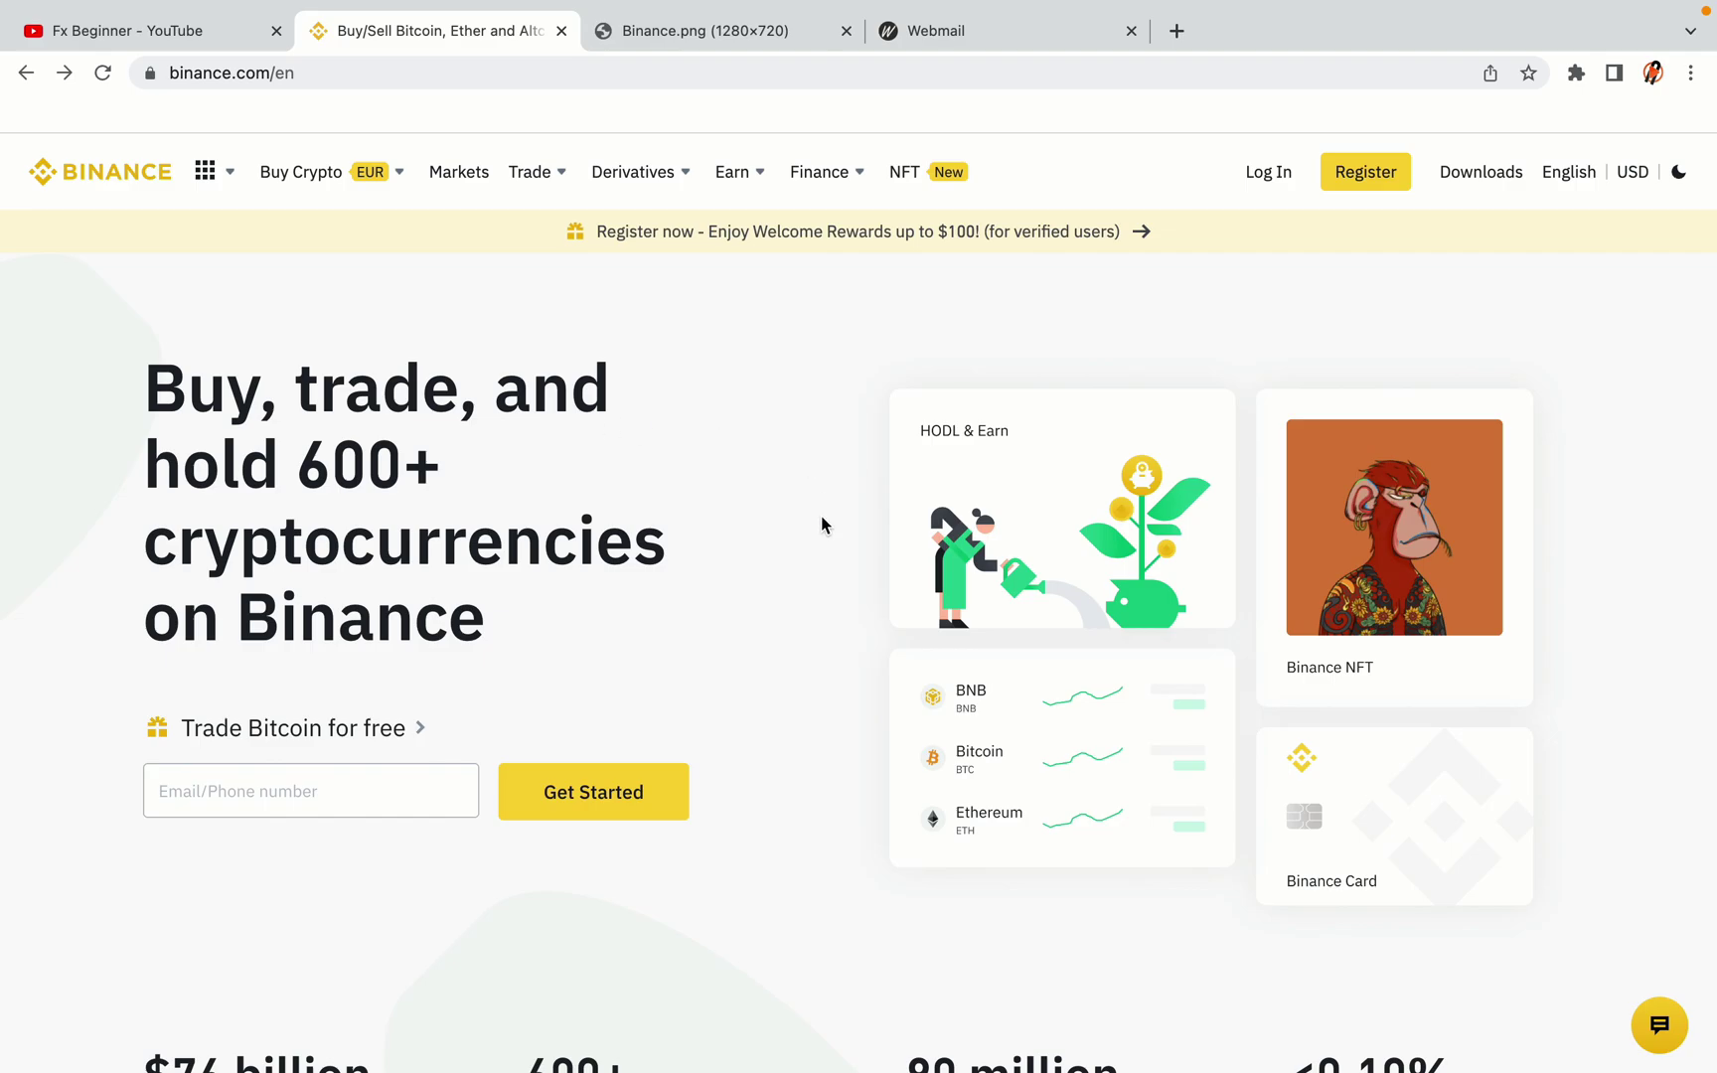
scroll(833, 599, down, 4)
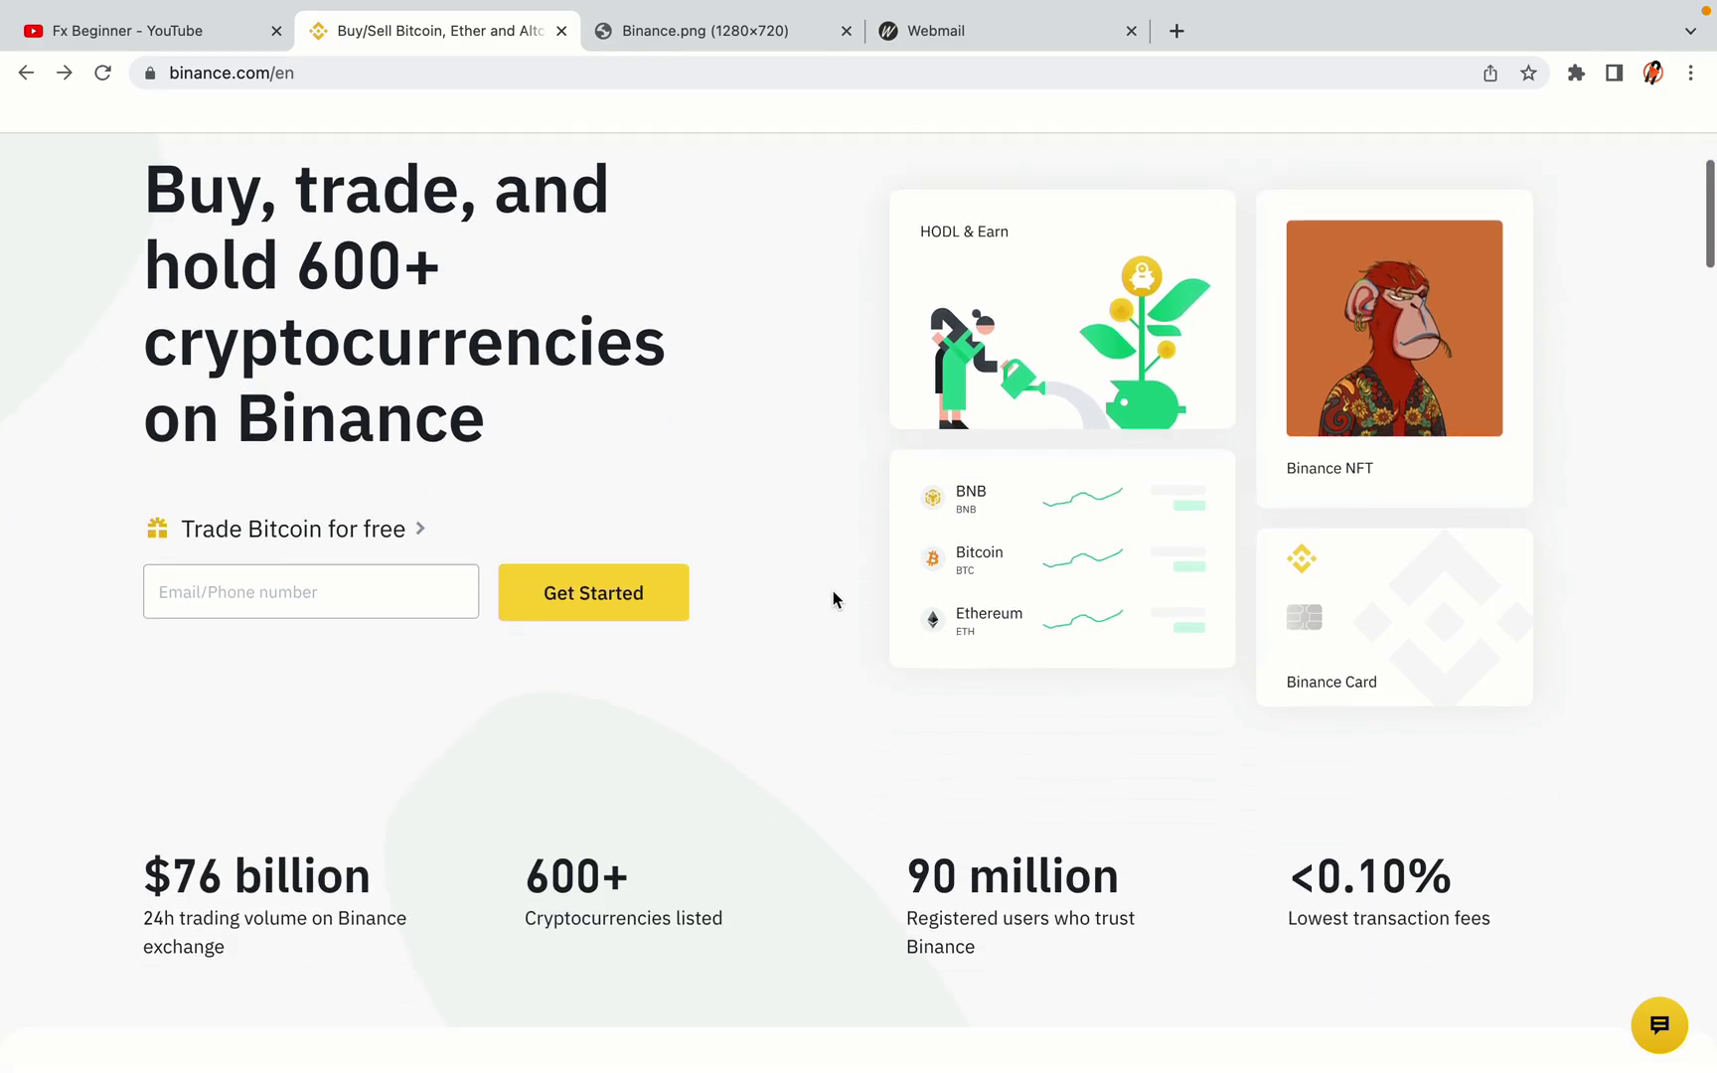
scroll(833, 599, down, 1)
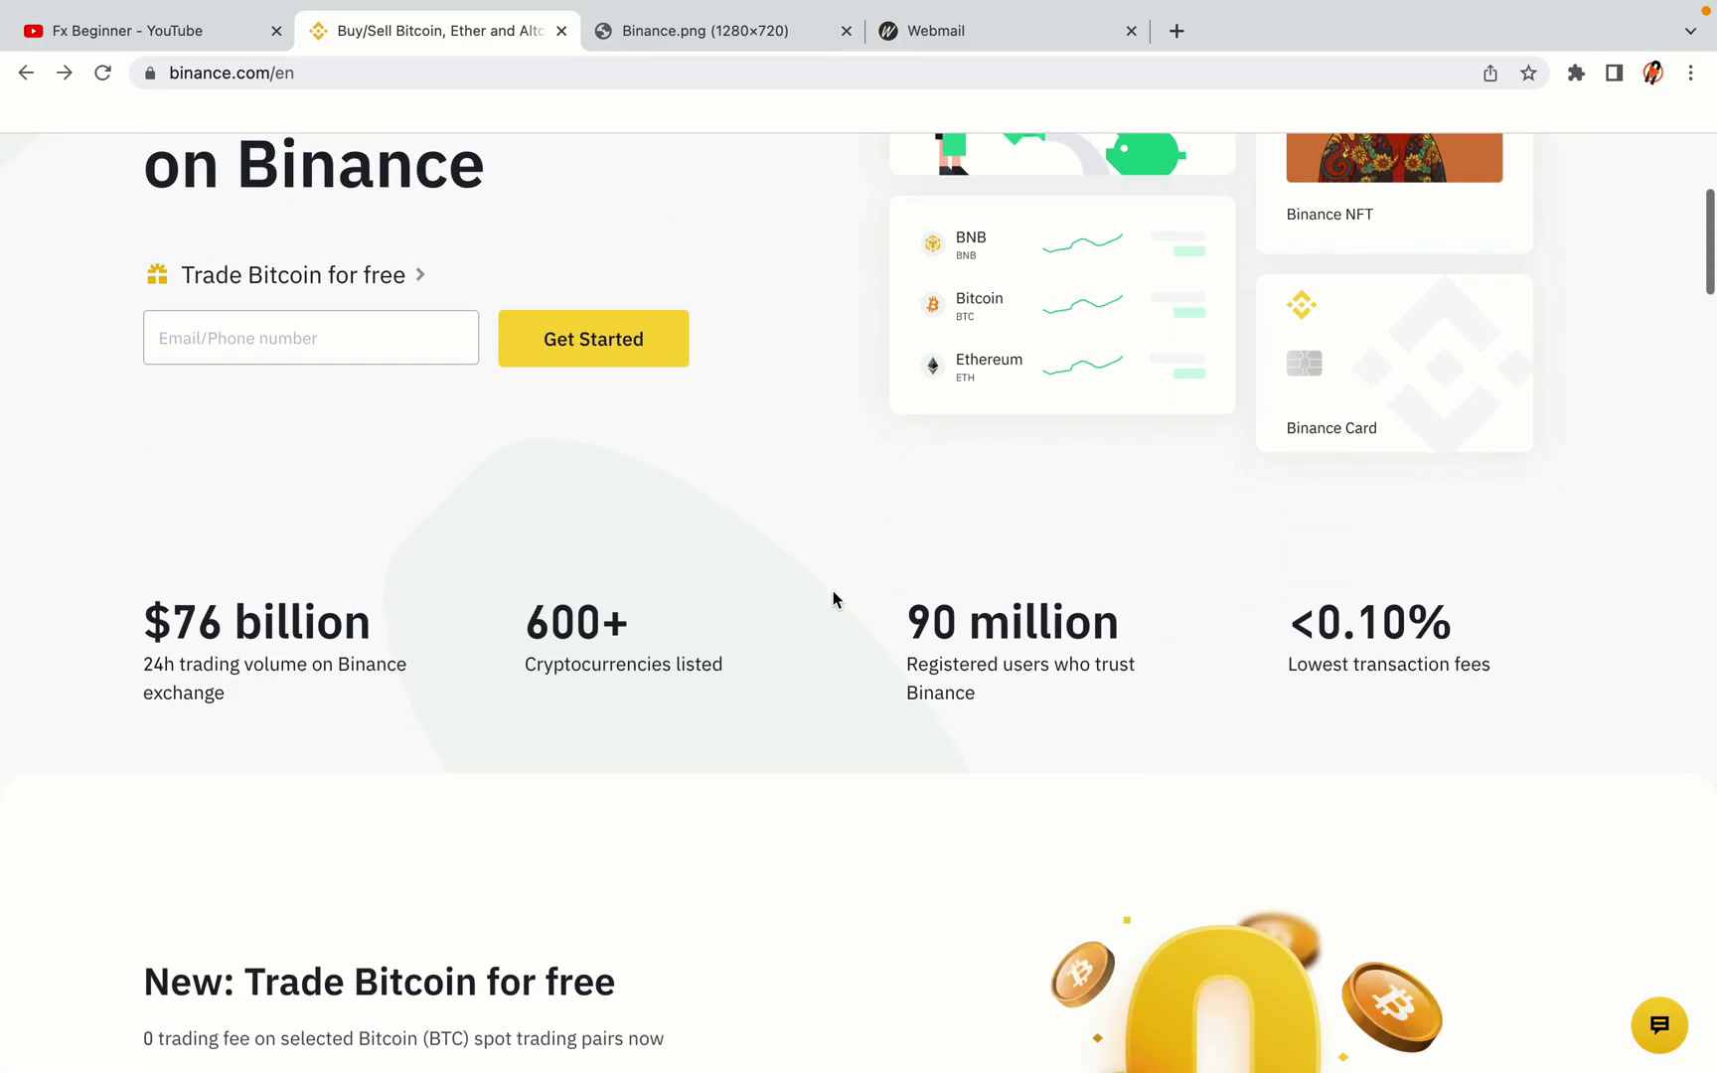
scroll(832, 600, down, 5)
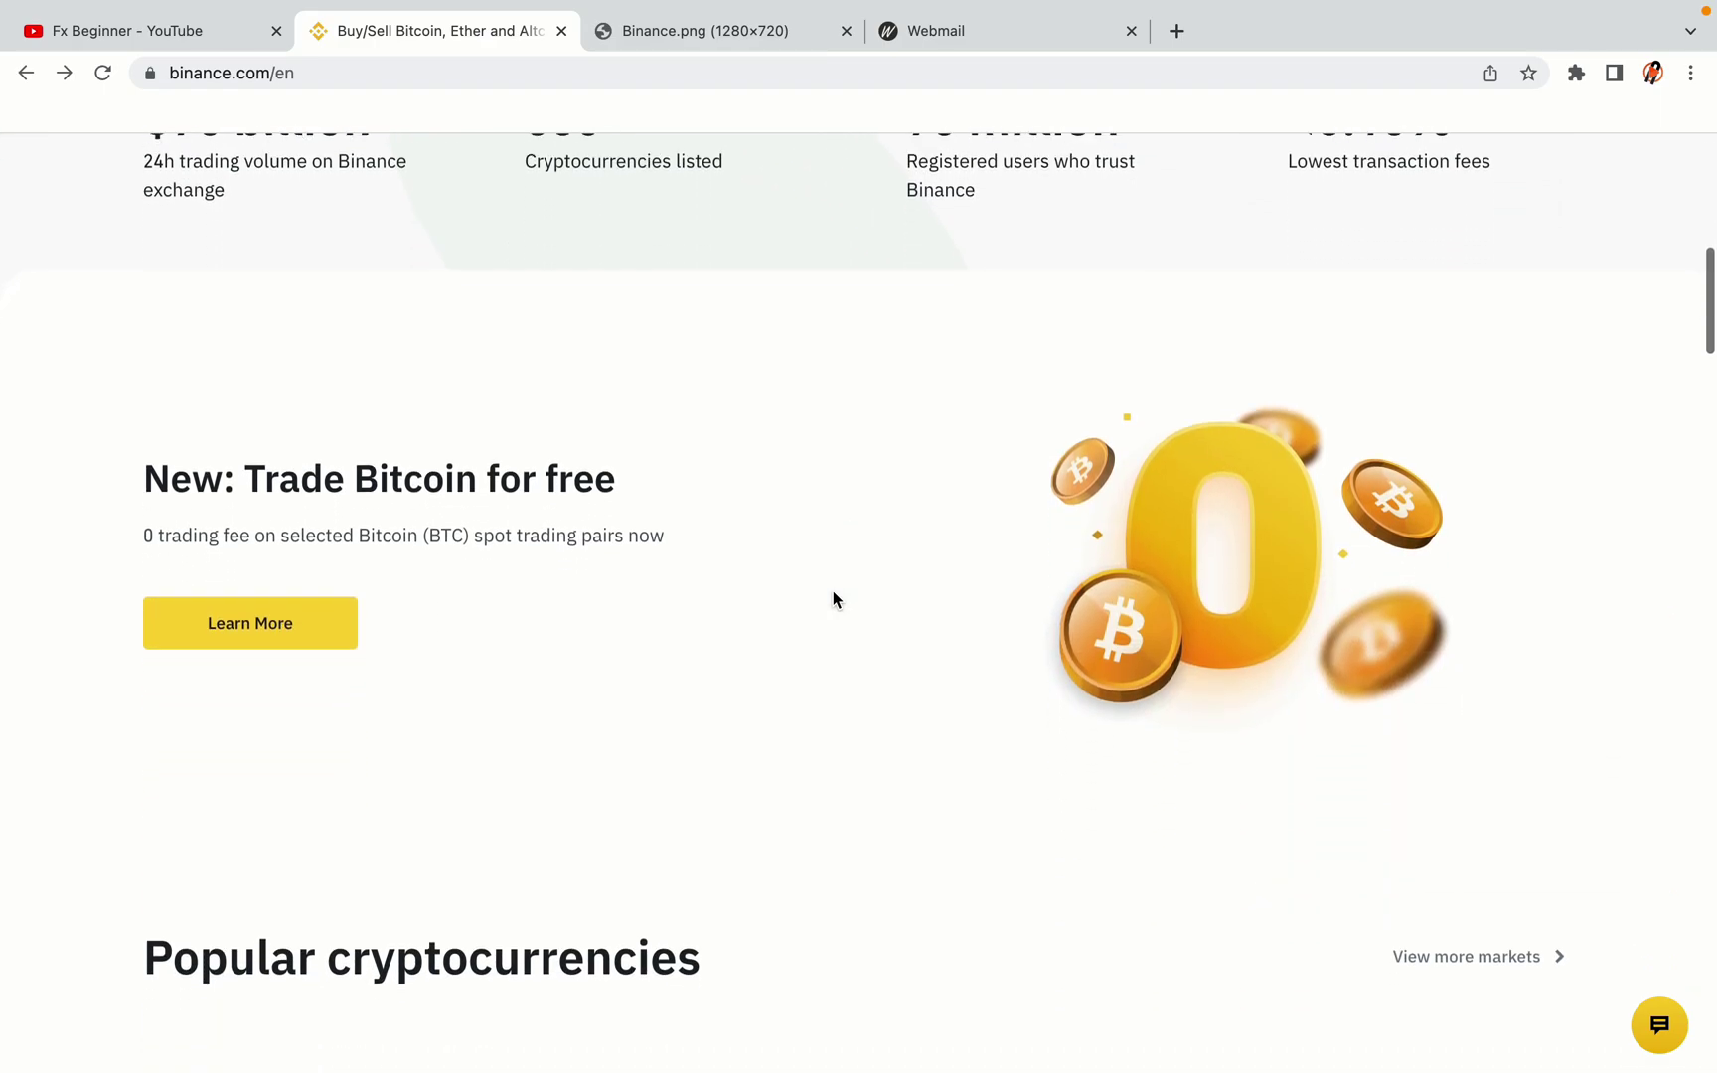
scroll(833, 594, up, 3)
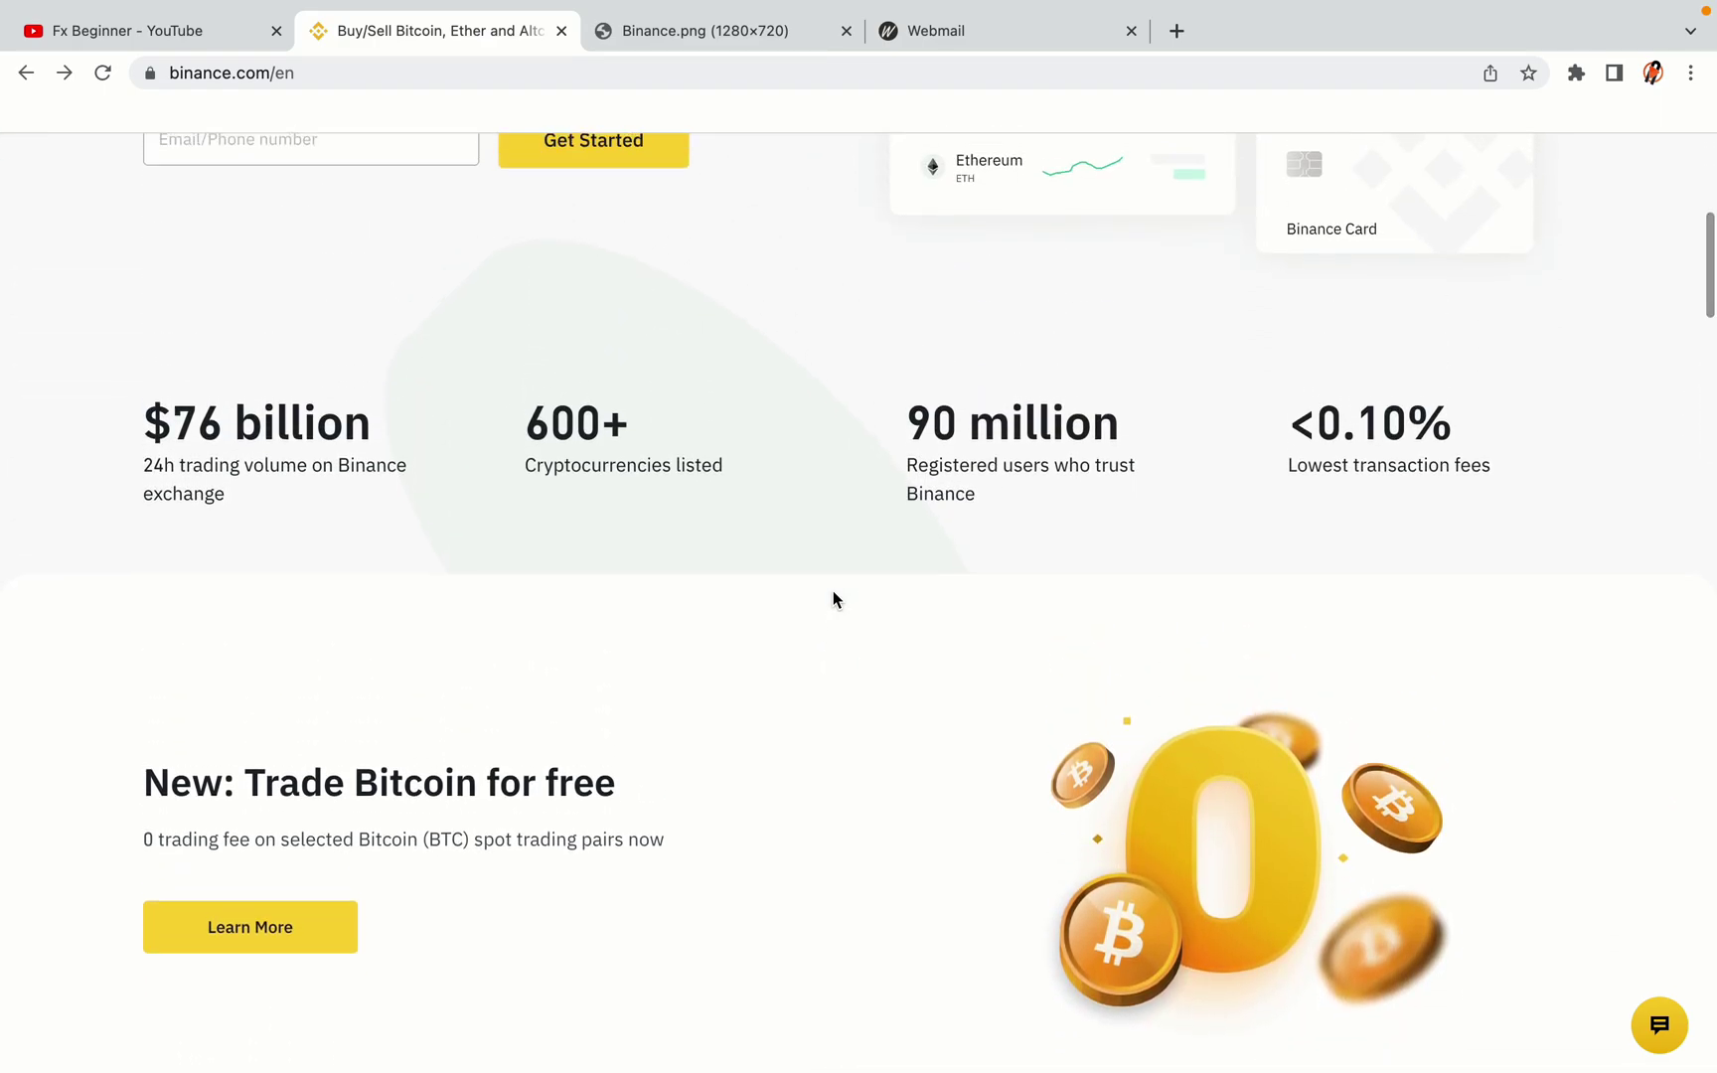
scroll(833, 594, down, 10)
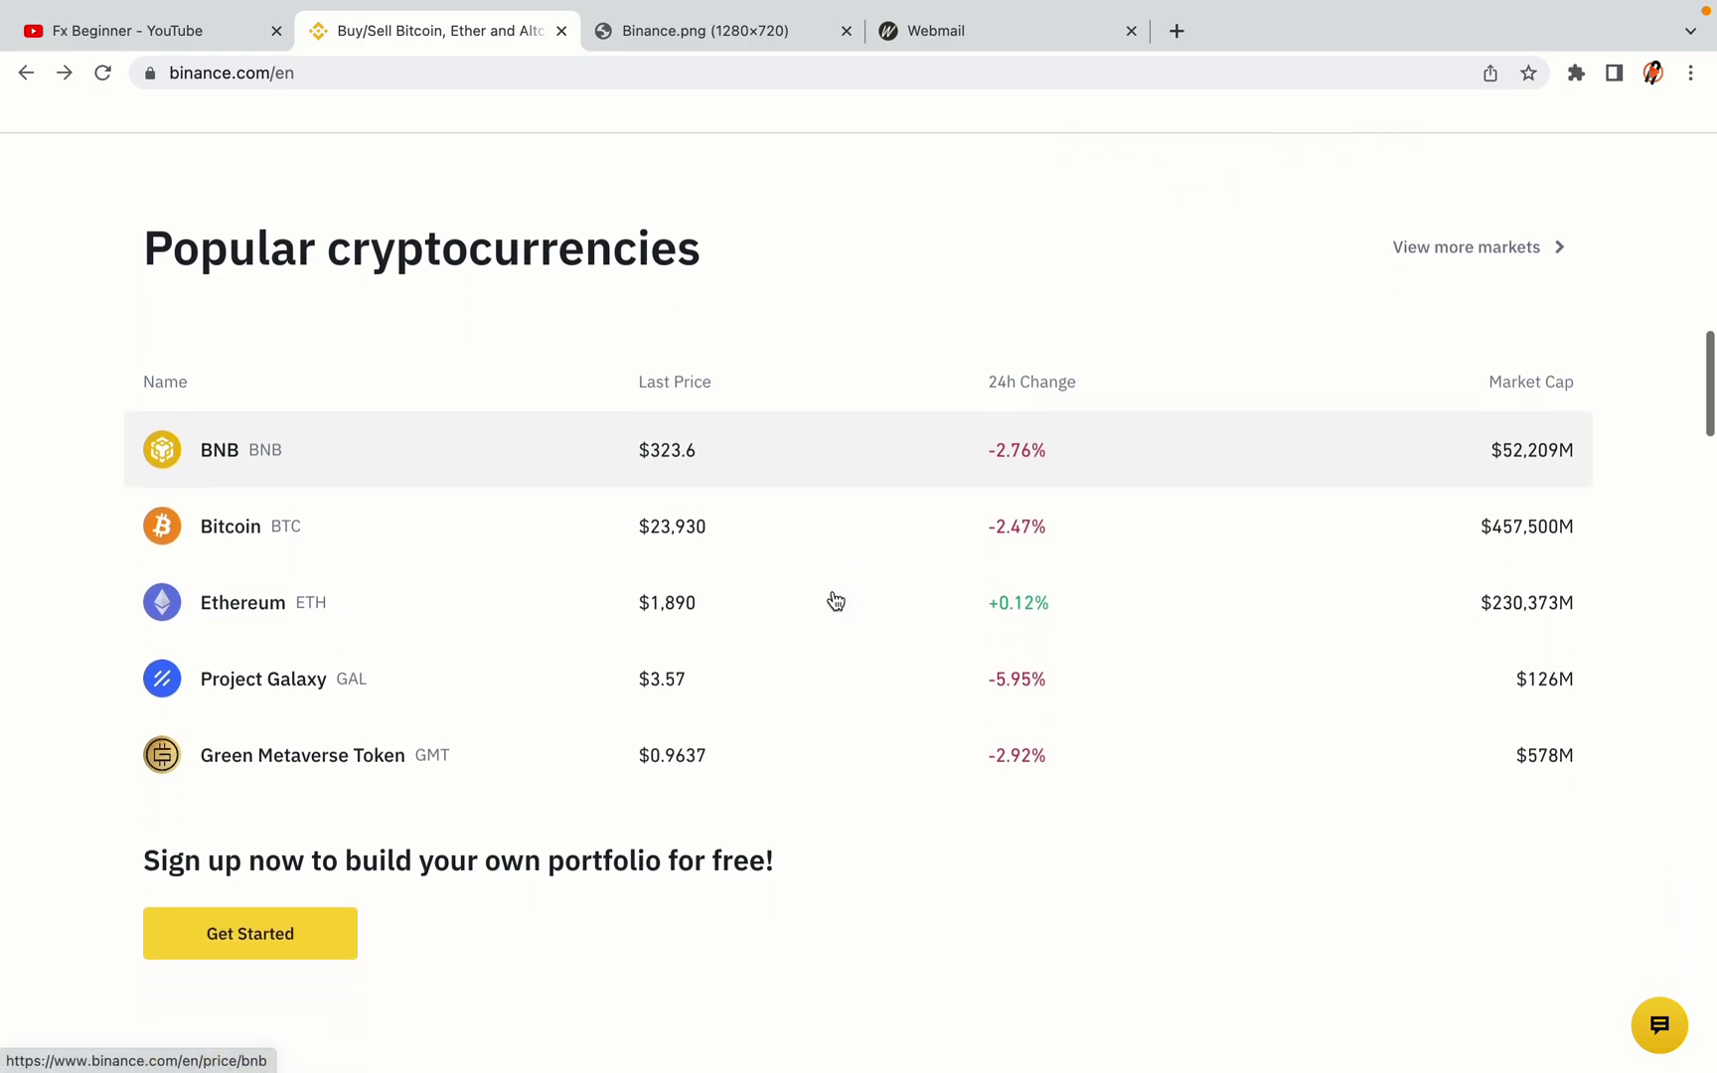
scroll(835, 600, down, 3)
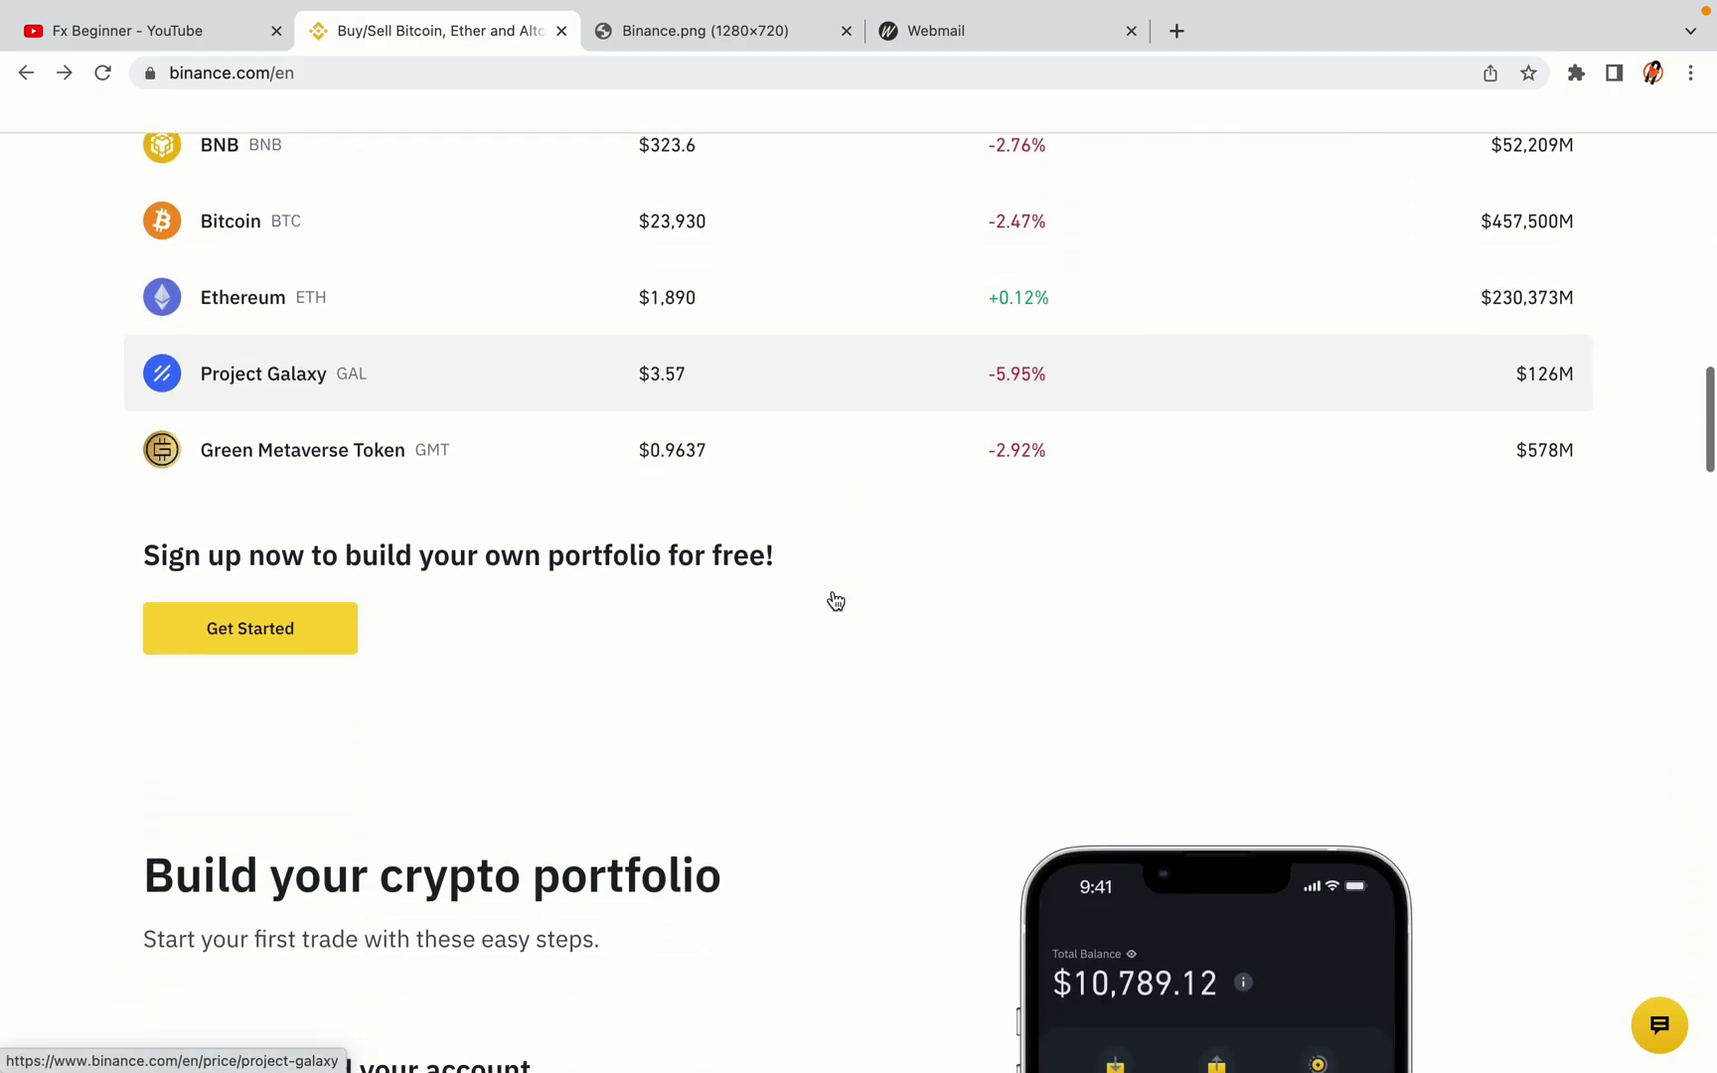
scroll(835, 600, down, 7)
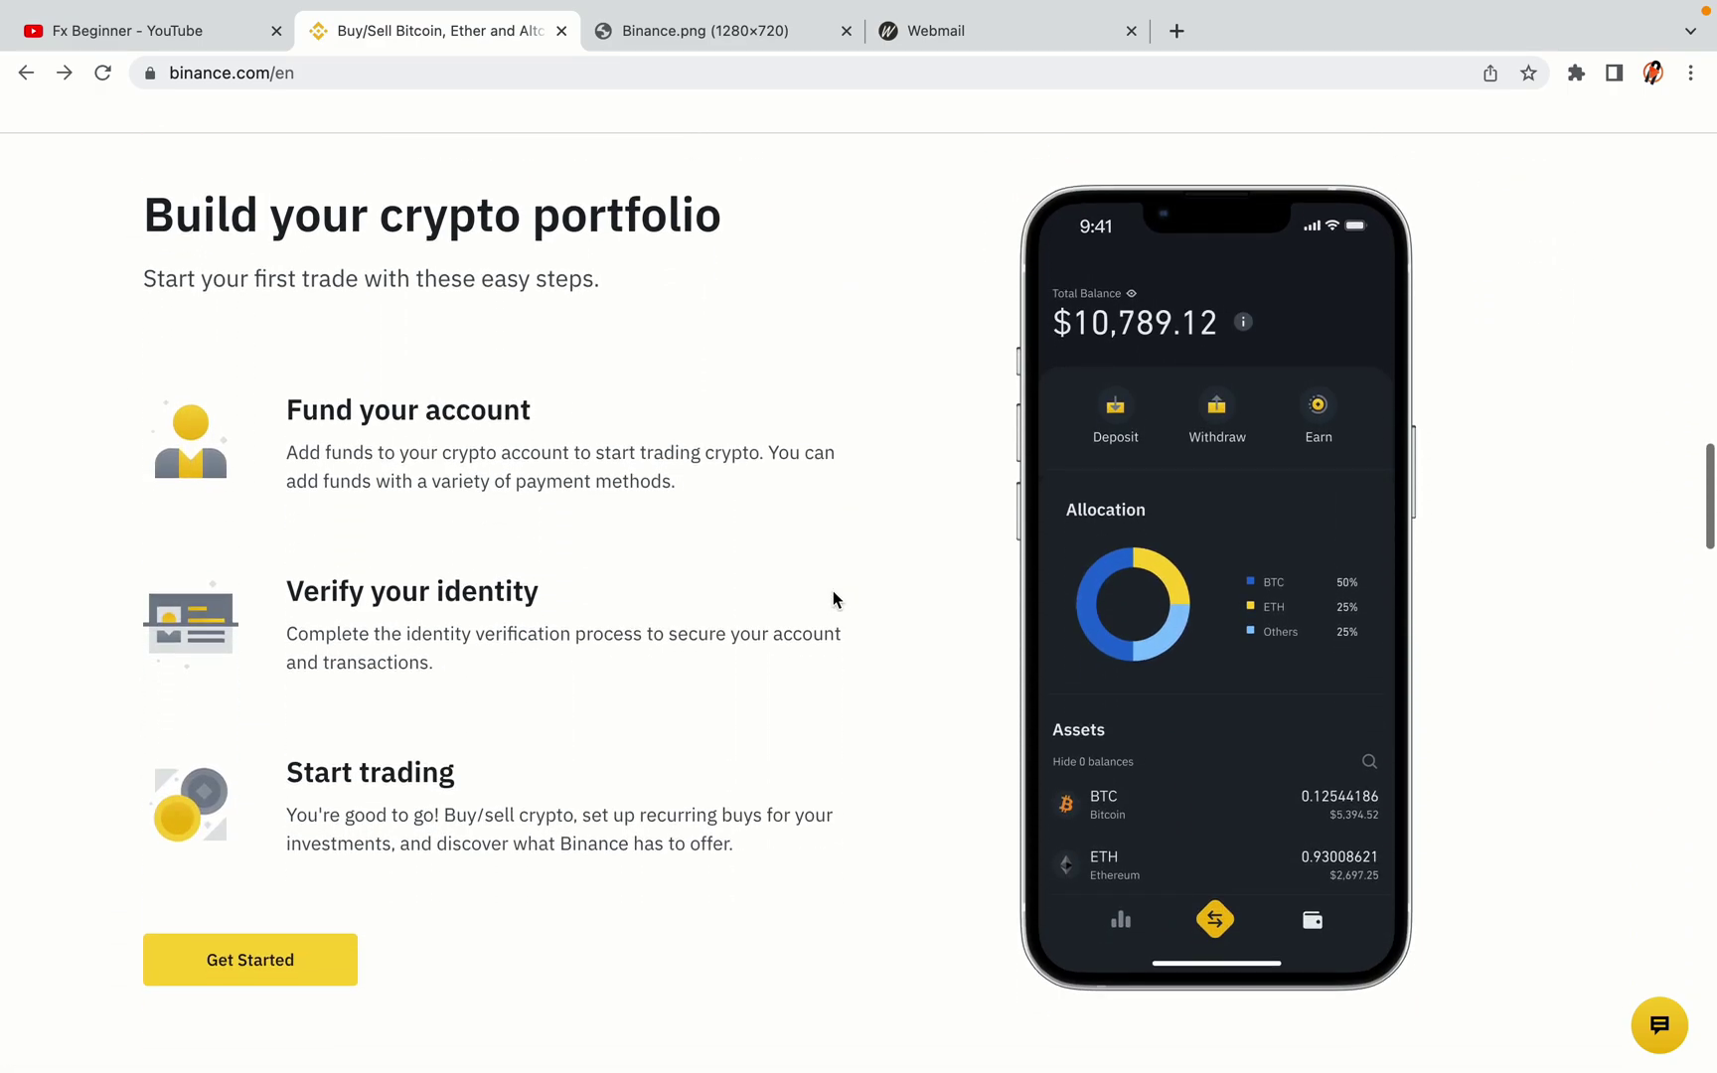
scroll(834, 596, down, 9)
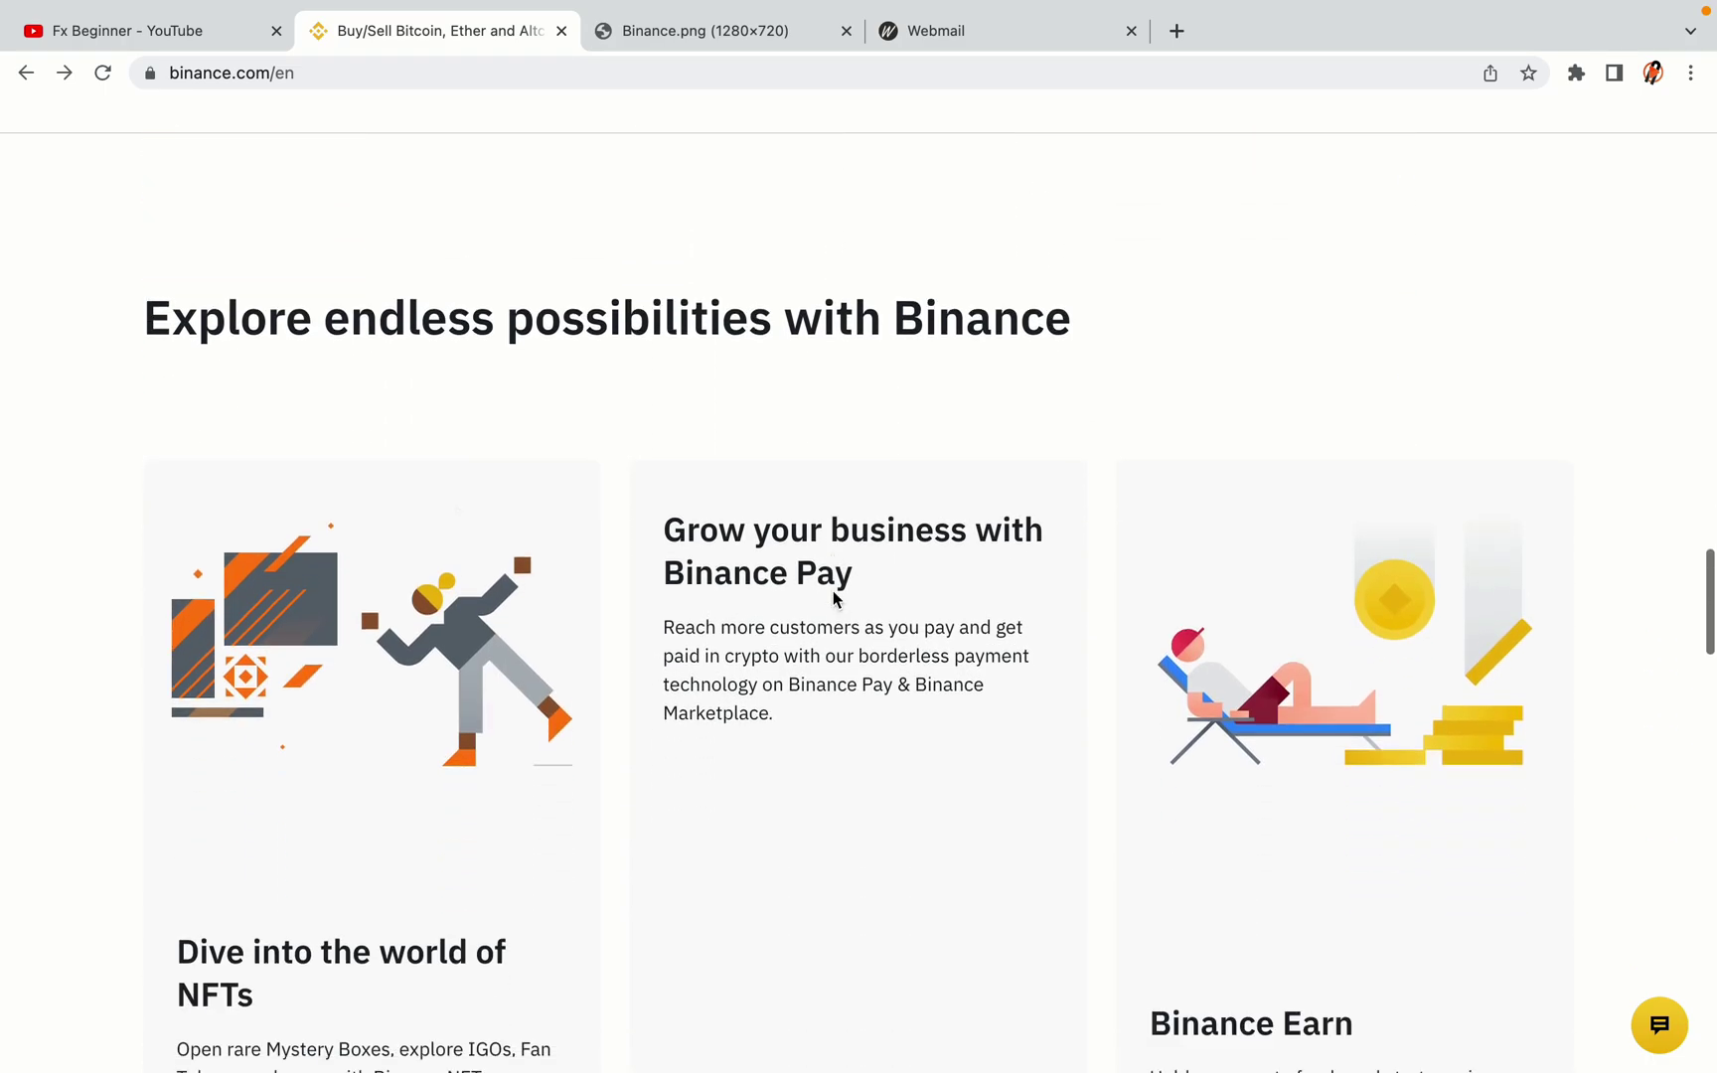
scroll(833, 596, down, 9)
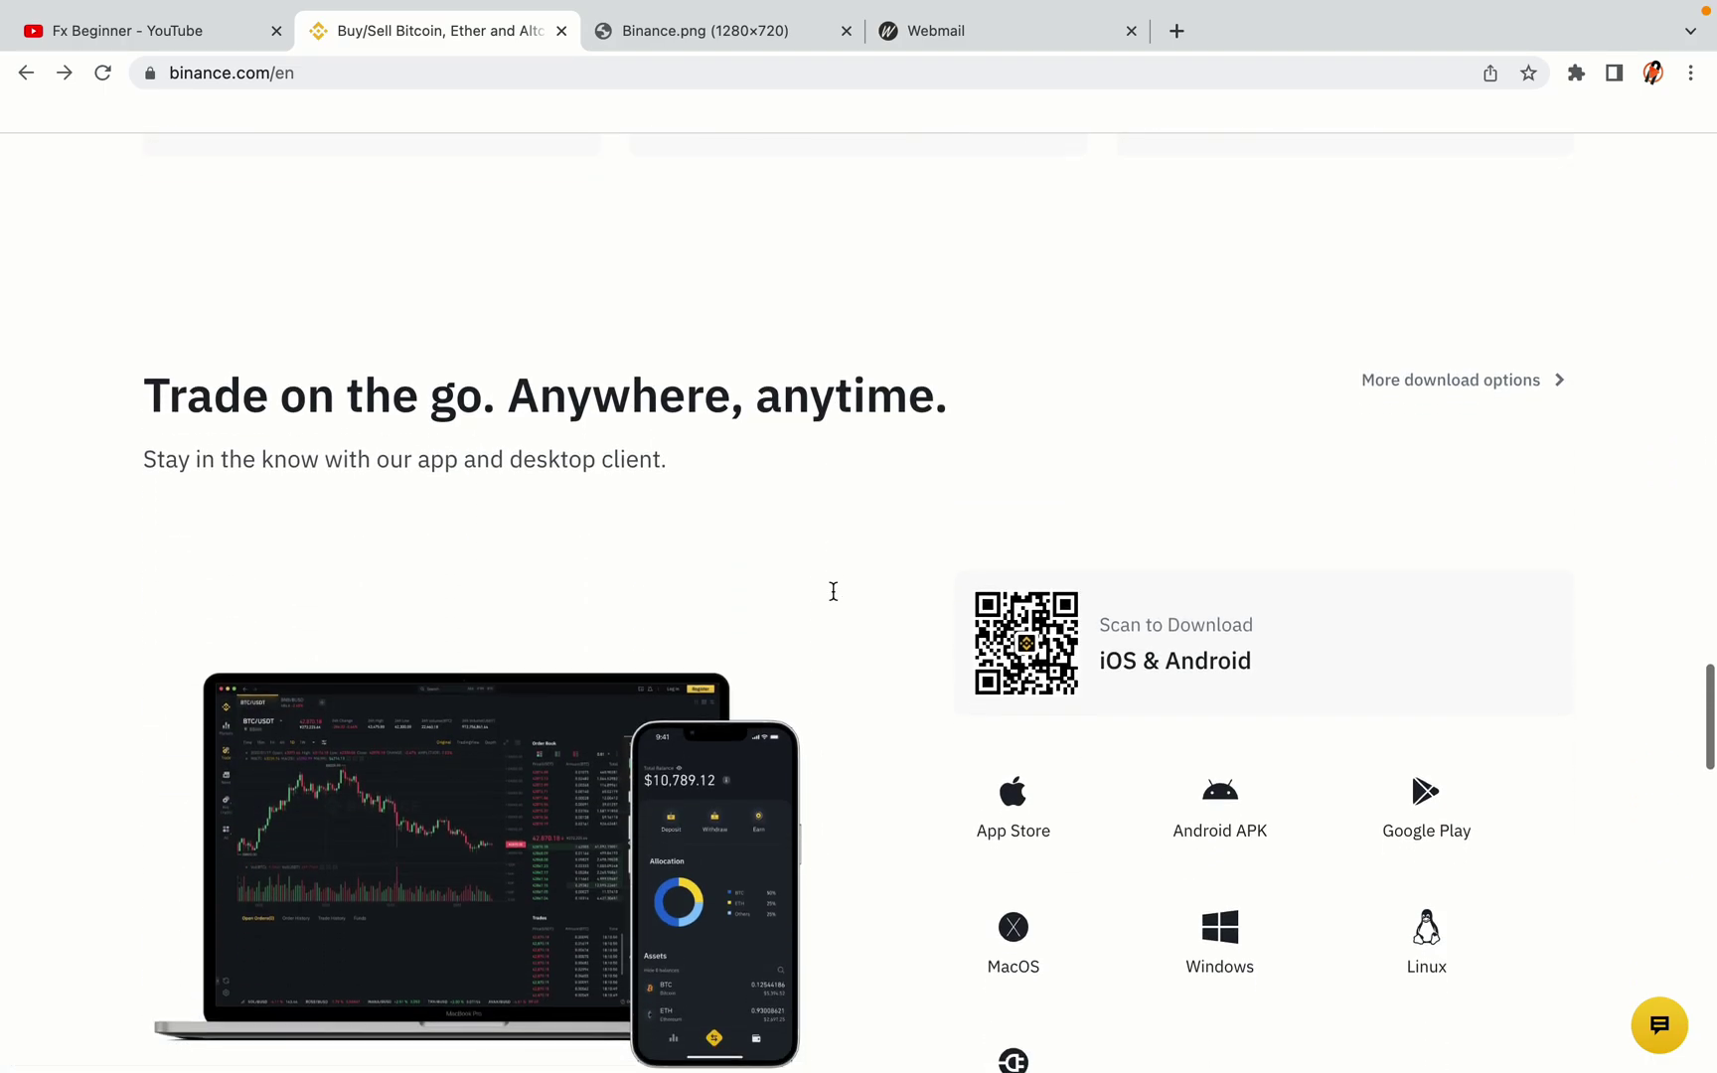
scroll(833, 591, down, 2)
scroll(833, 591, down, 7)
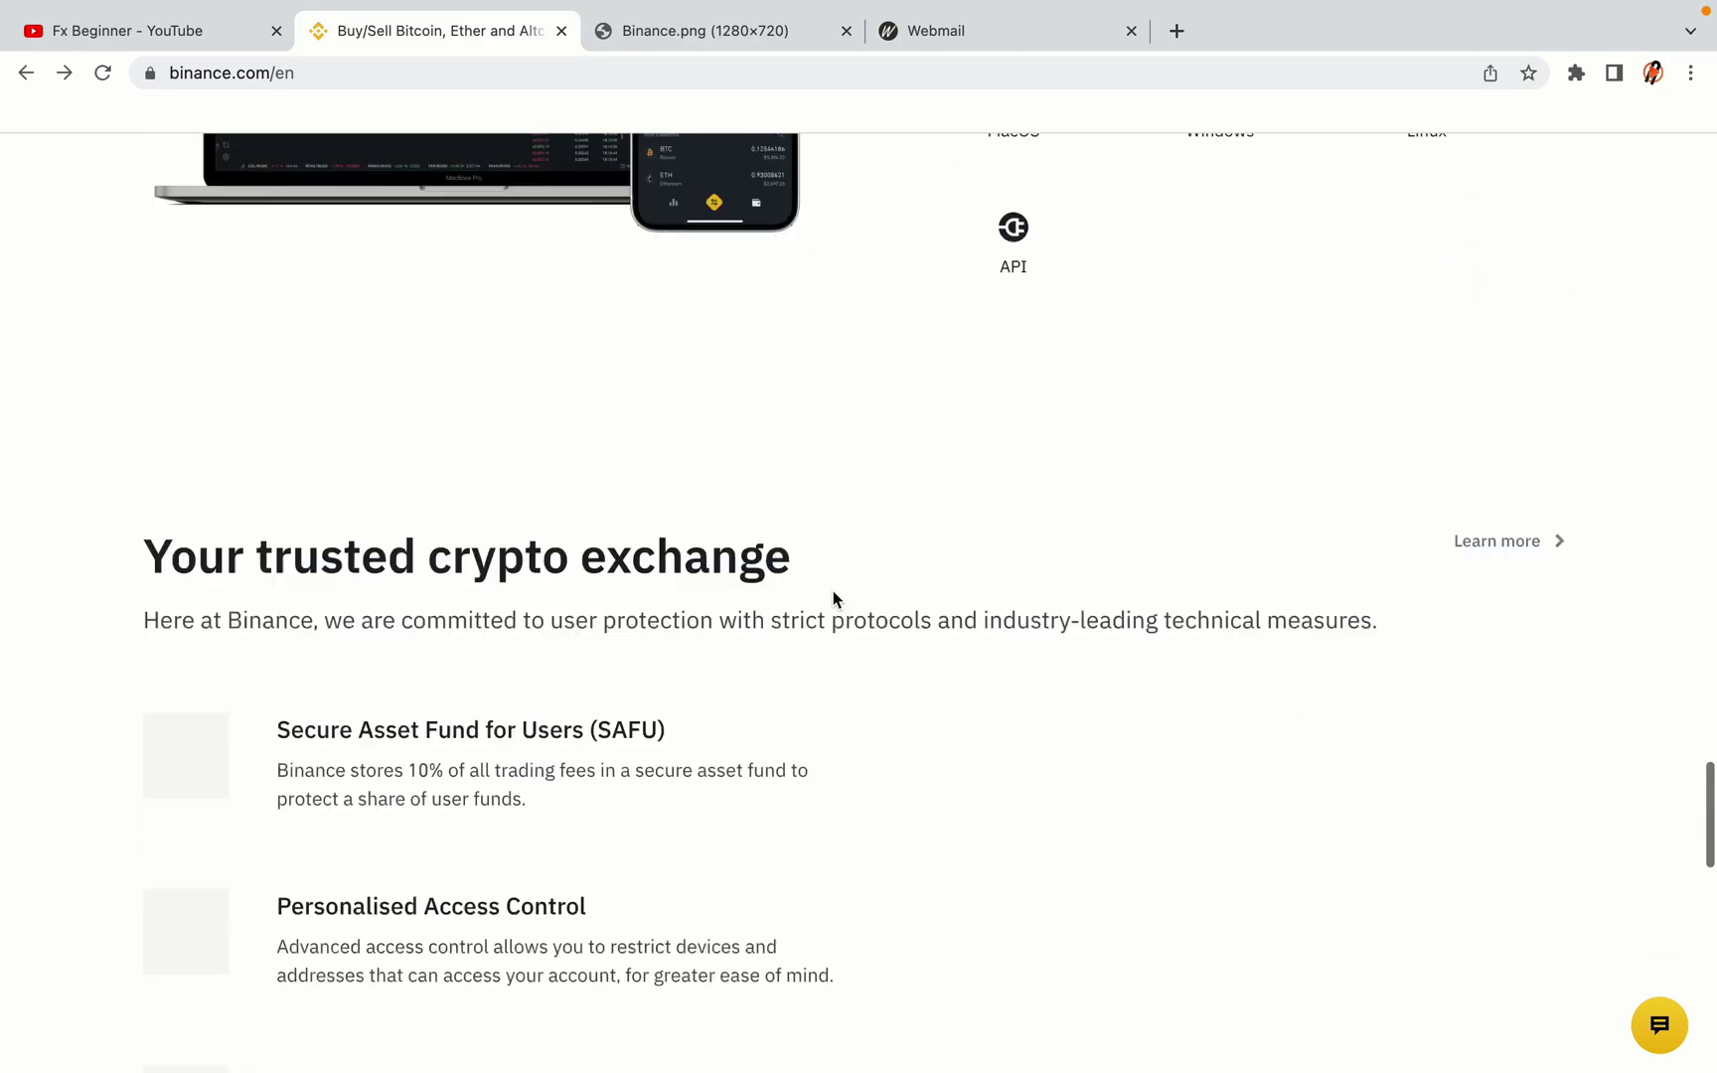
scroll(833, 591, down, 4)
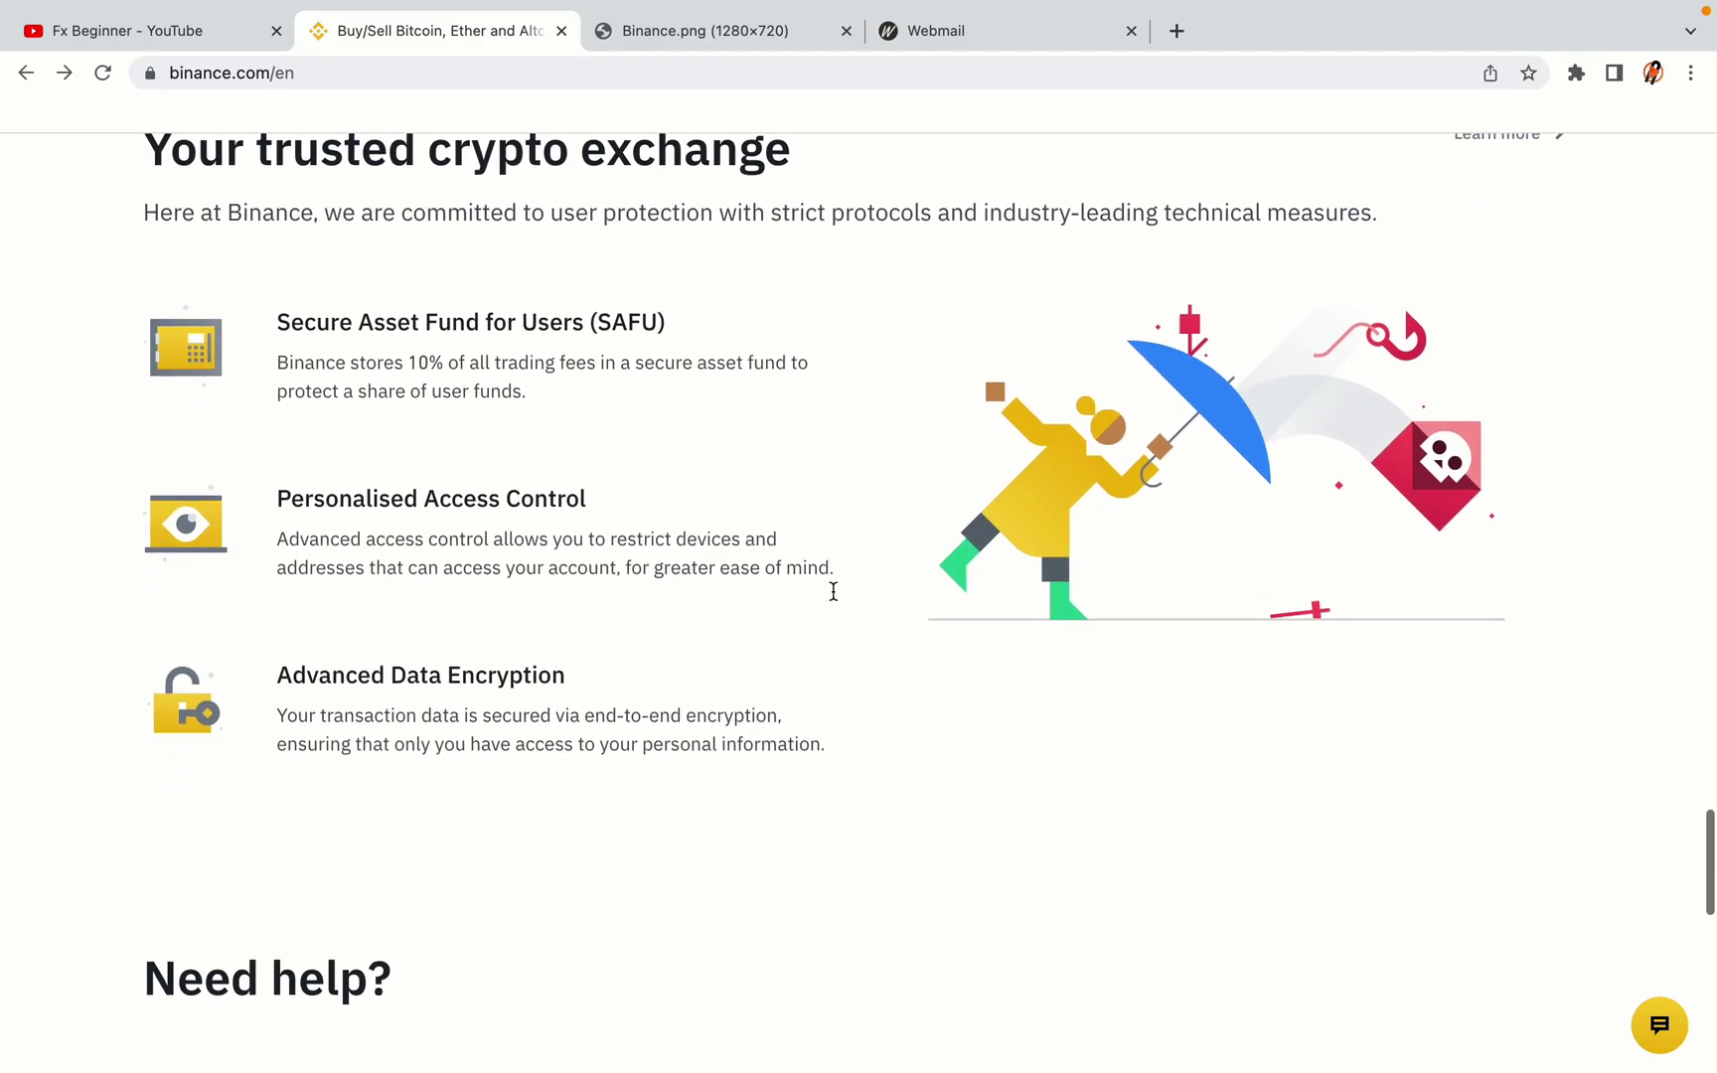
scroll(833, 591, down, 8)
scroll(833, 590, up, 15)
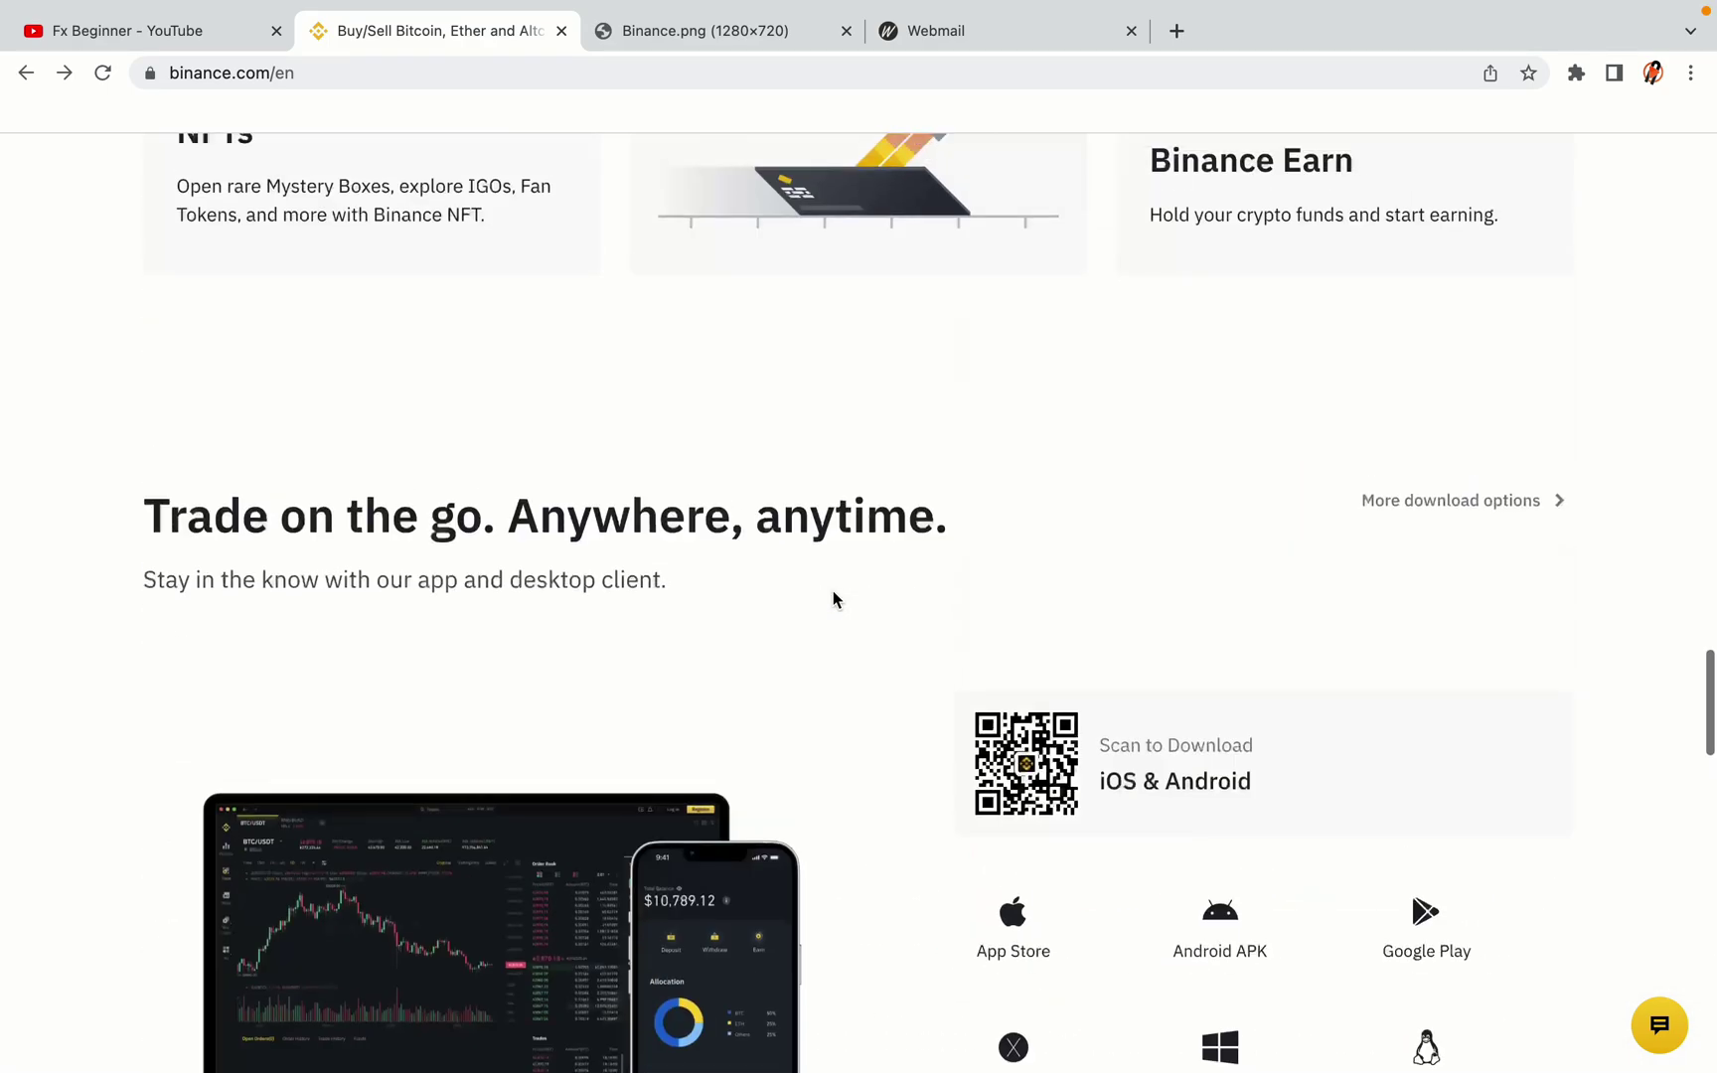
scroll(832, 590, up, 20)
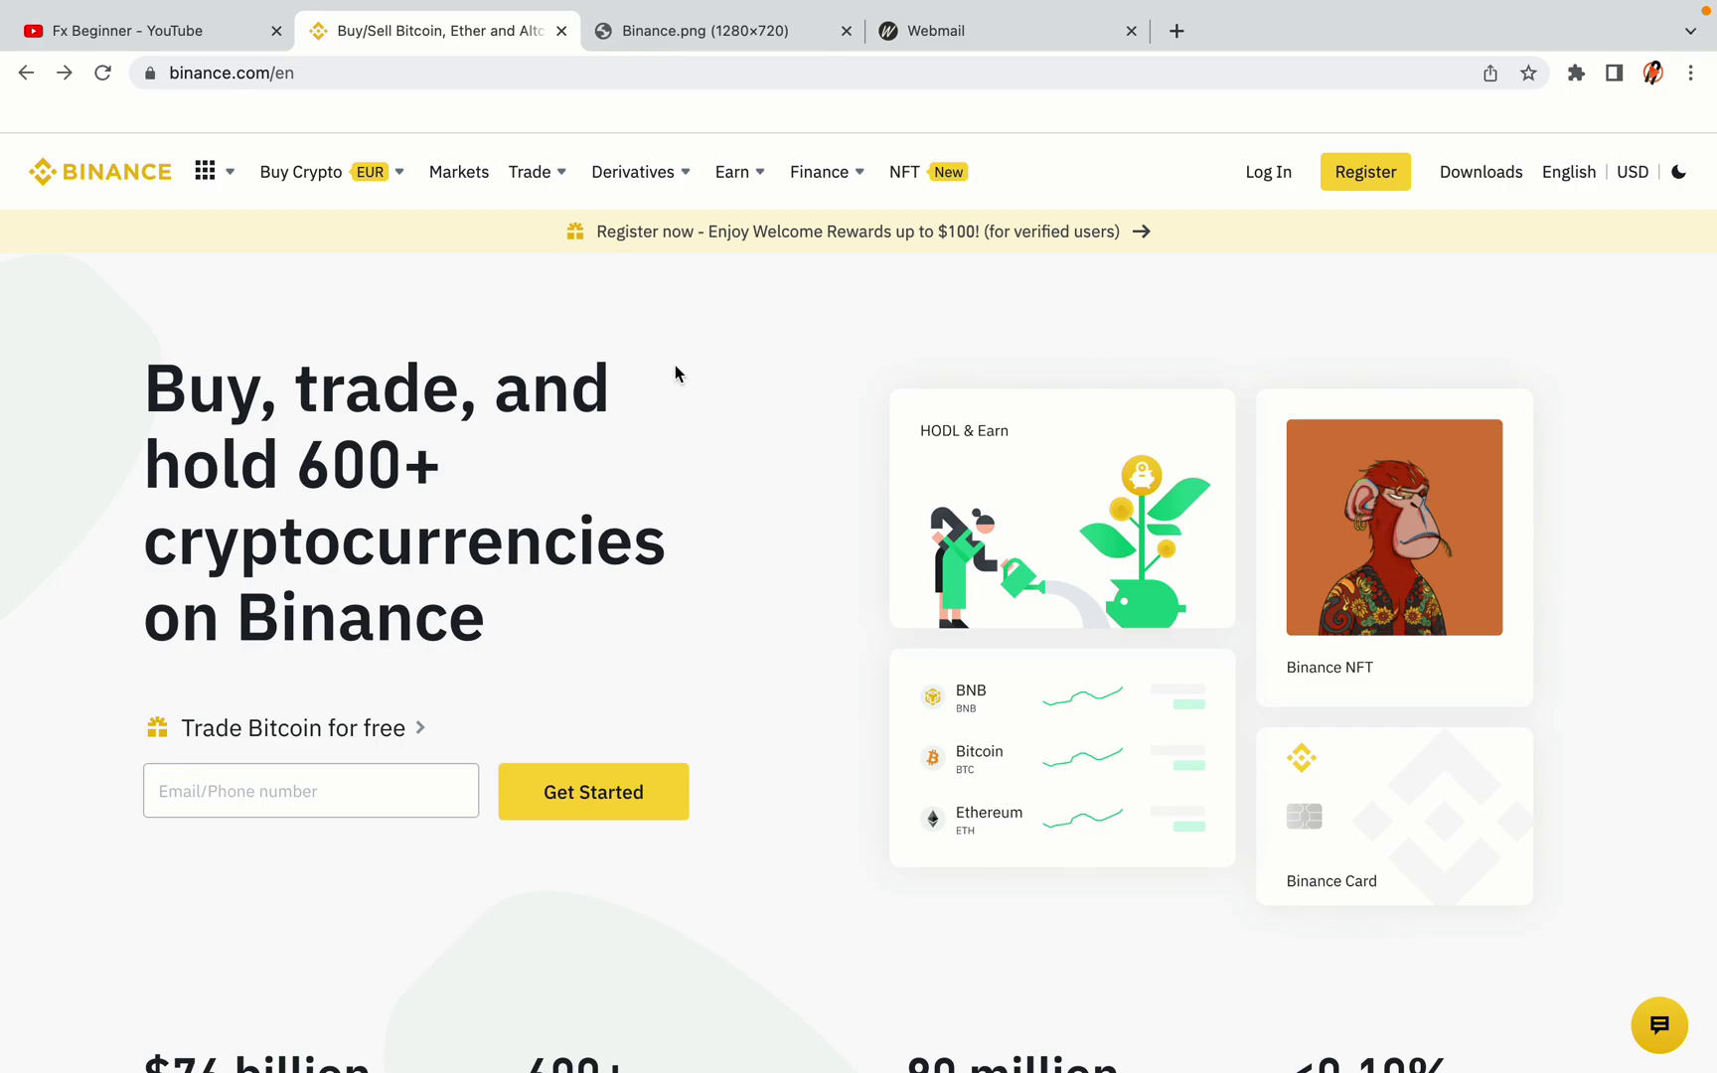
click(719, 32)
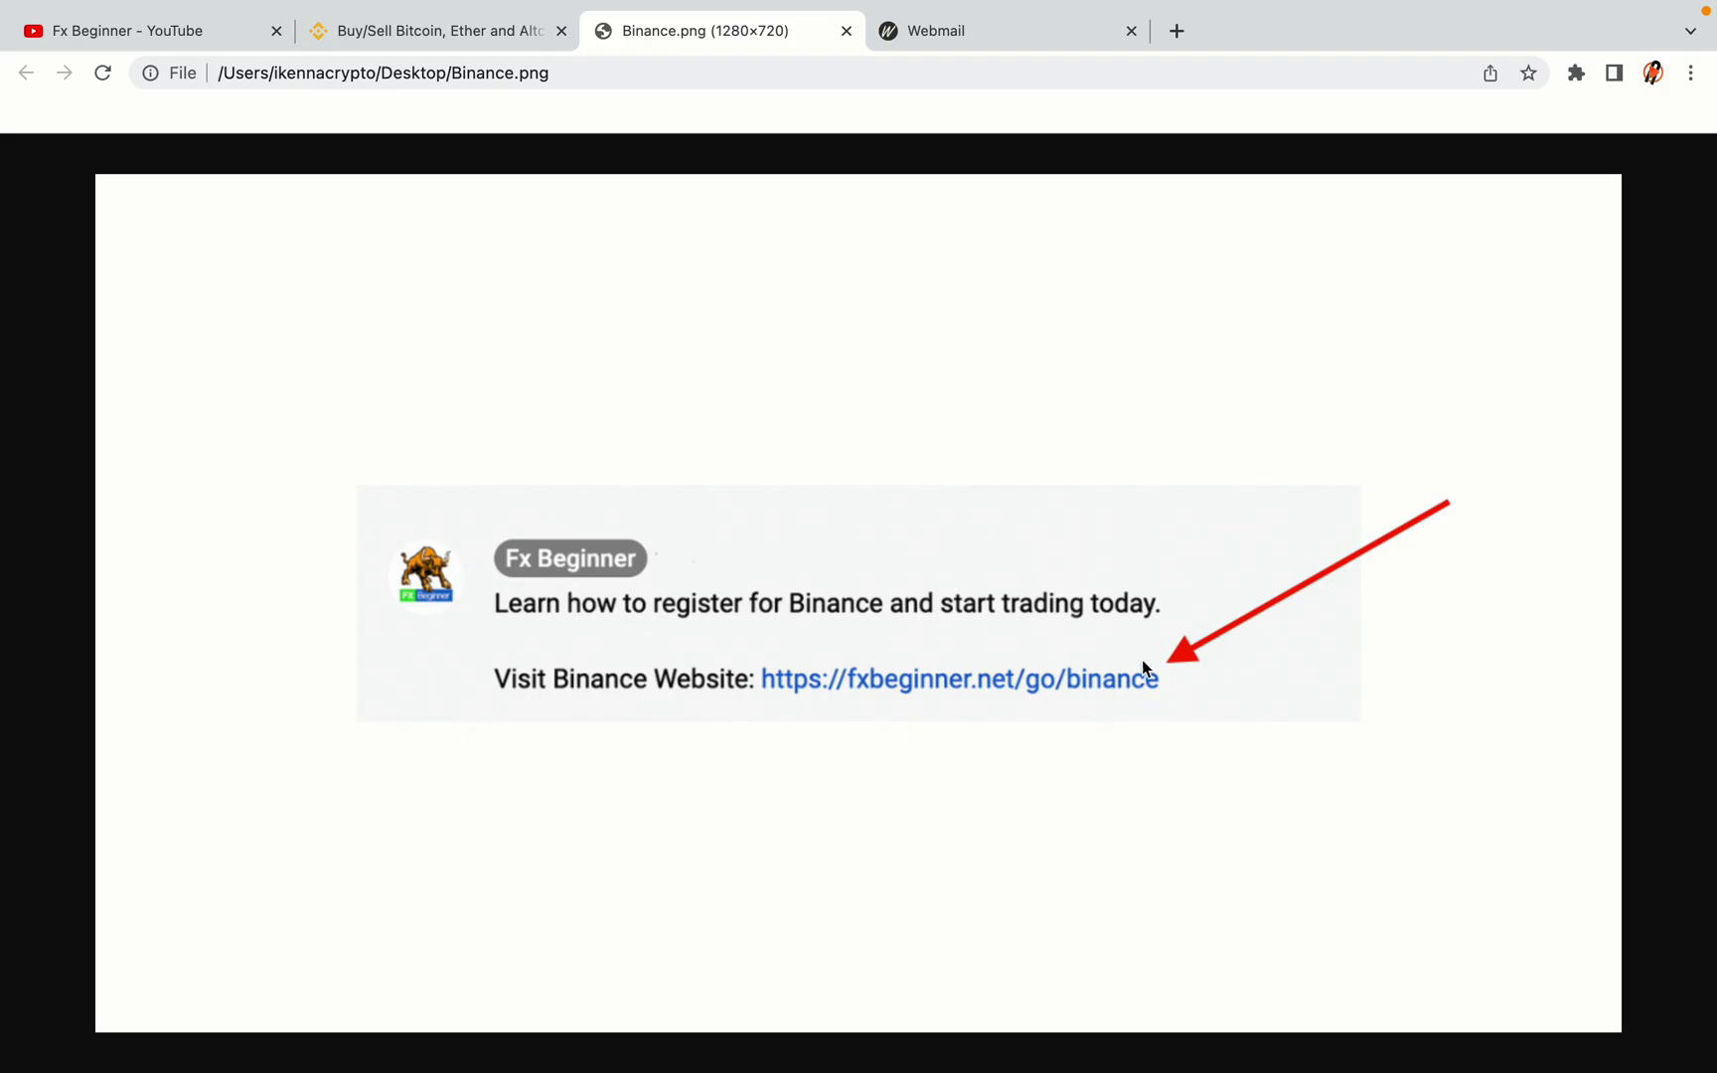
key(ctrl+shift+Tab)
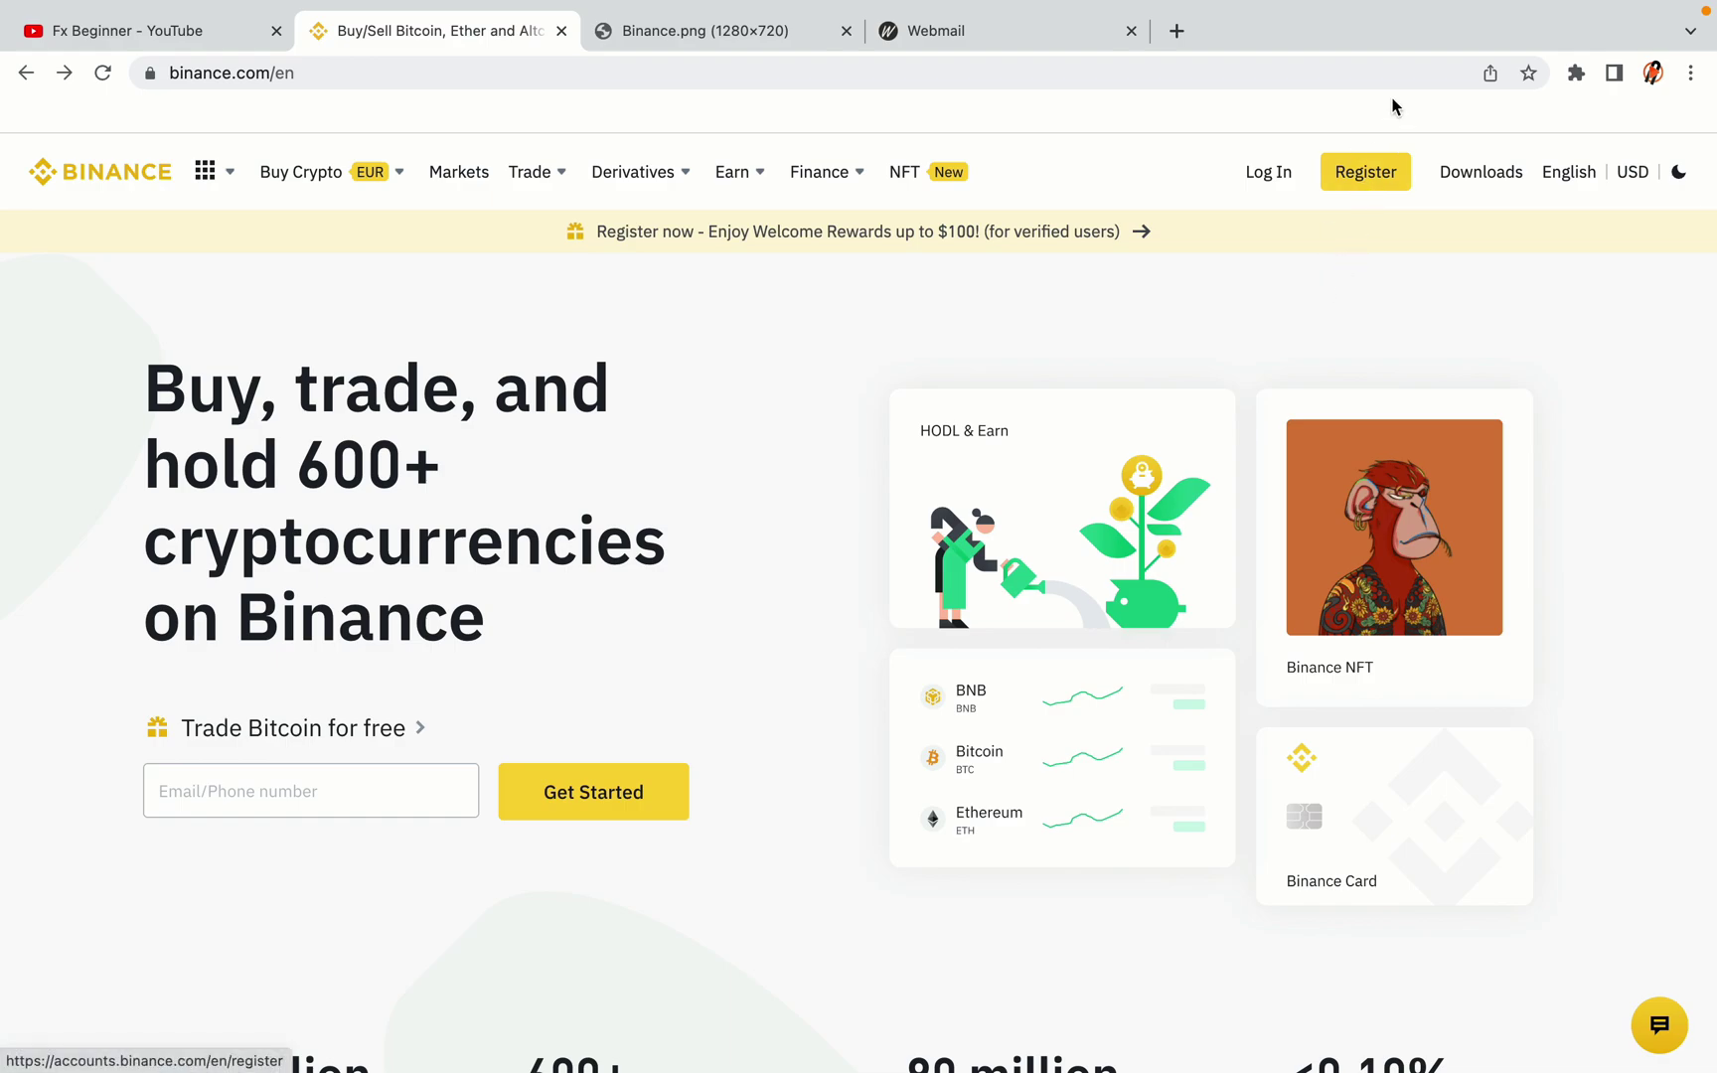
click(1380, 187)
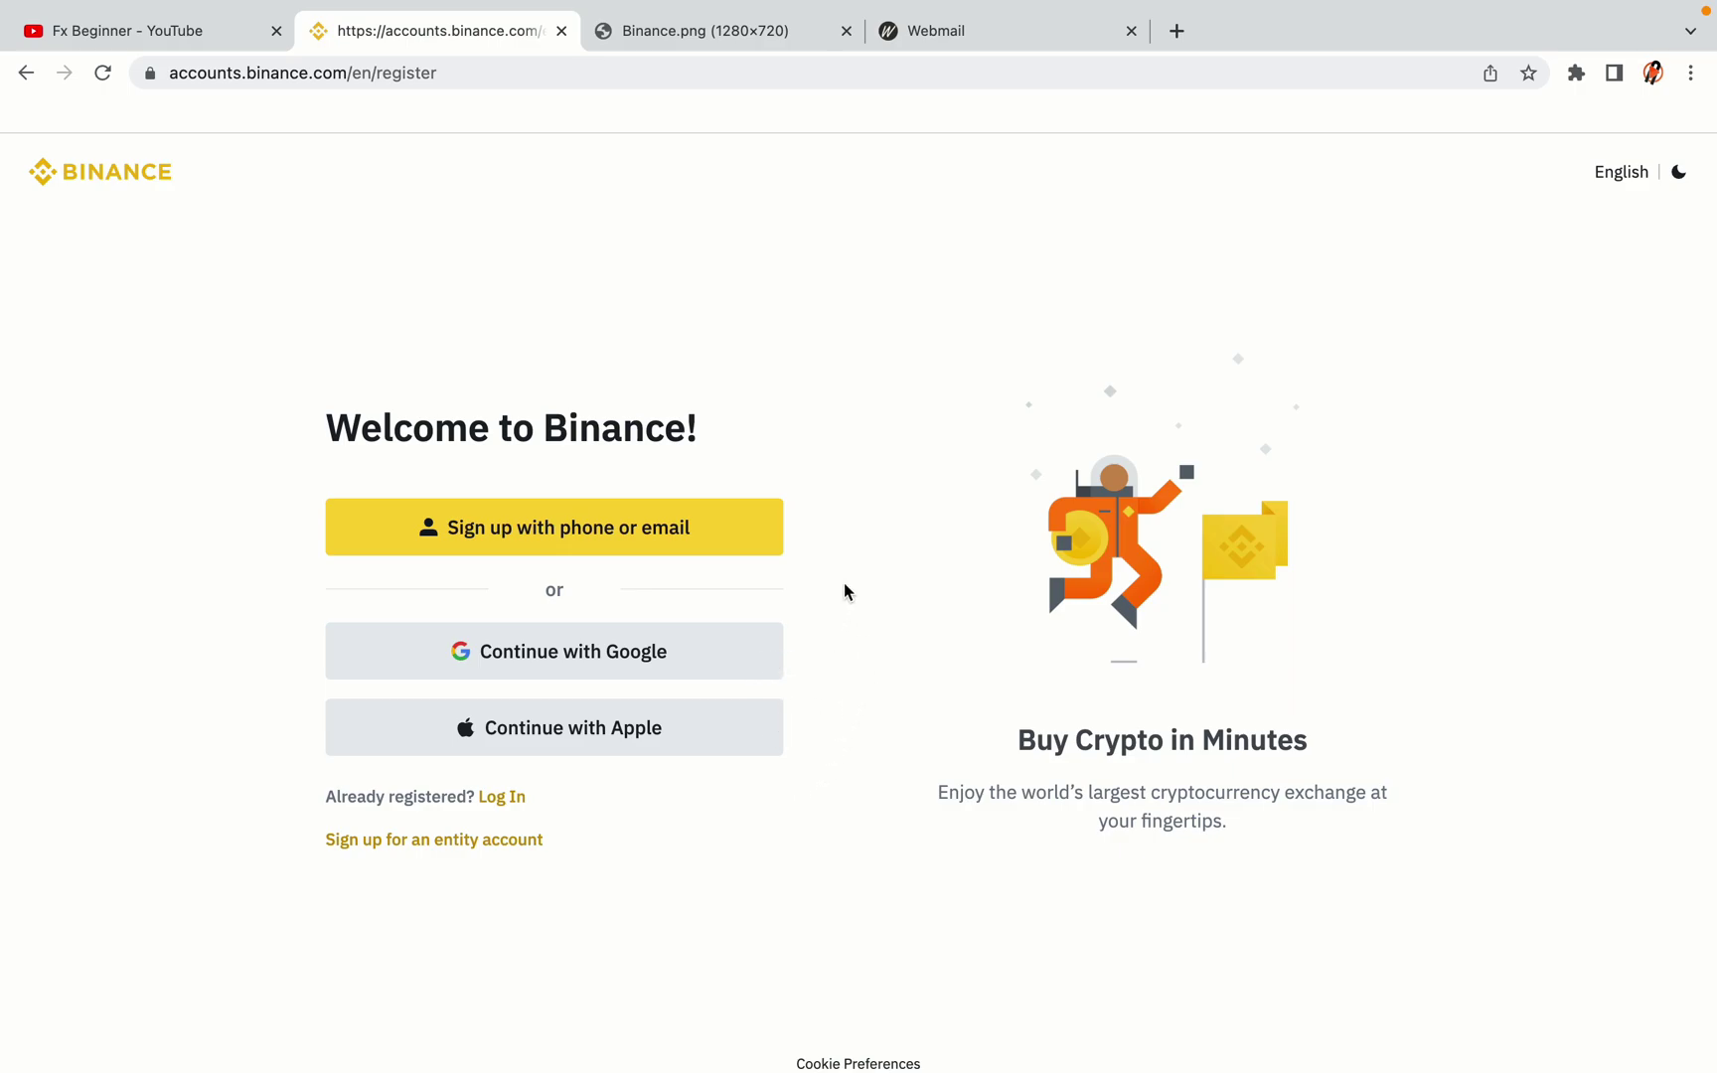
Choose 'Sign up with phone or email' on the Welcome to Binance page.
click(709, 549)
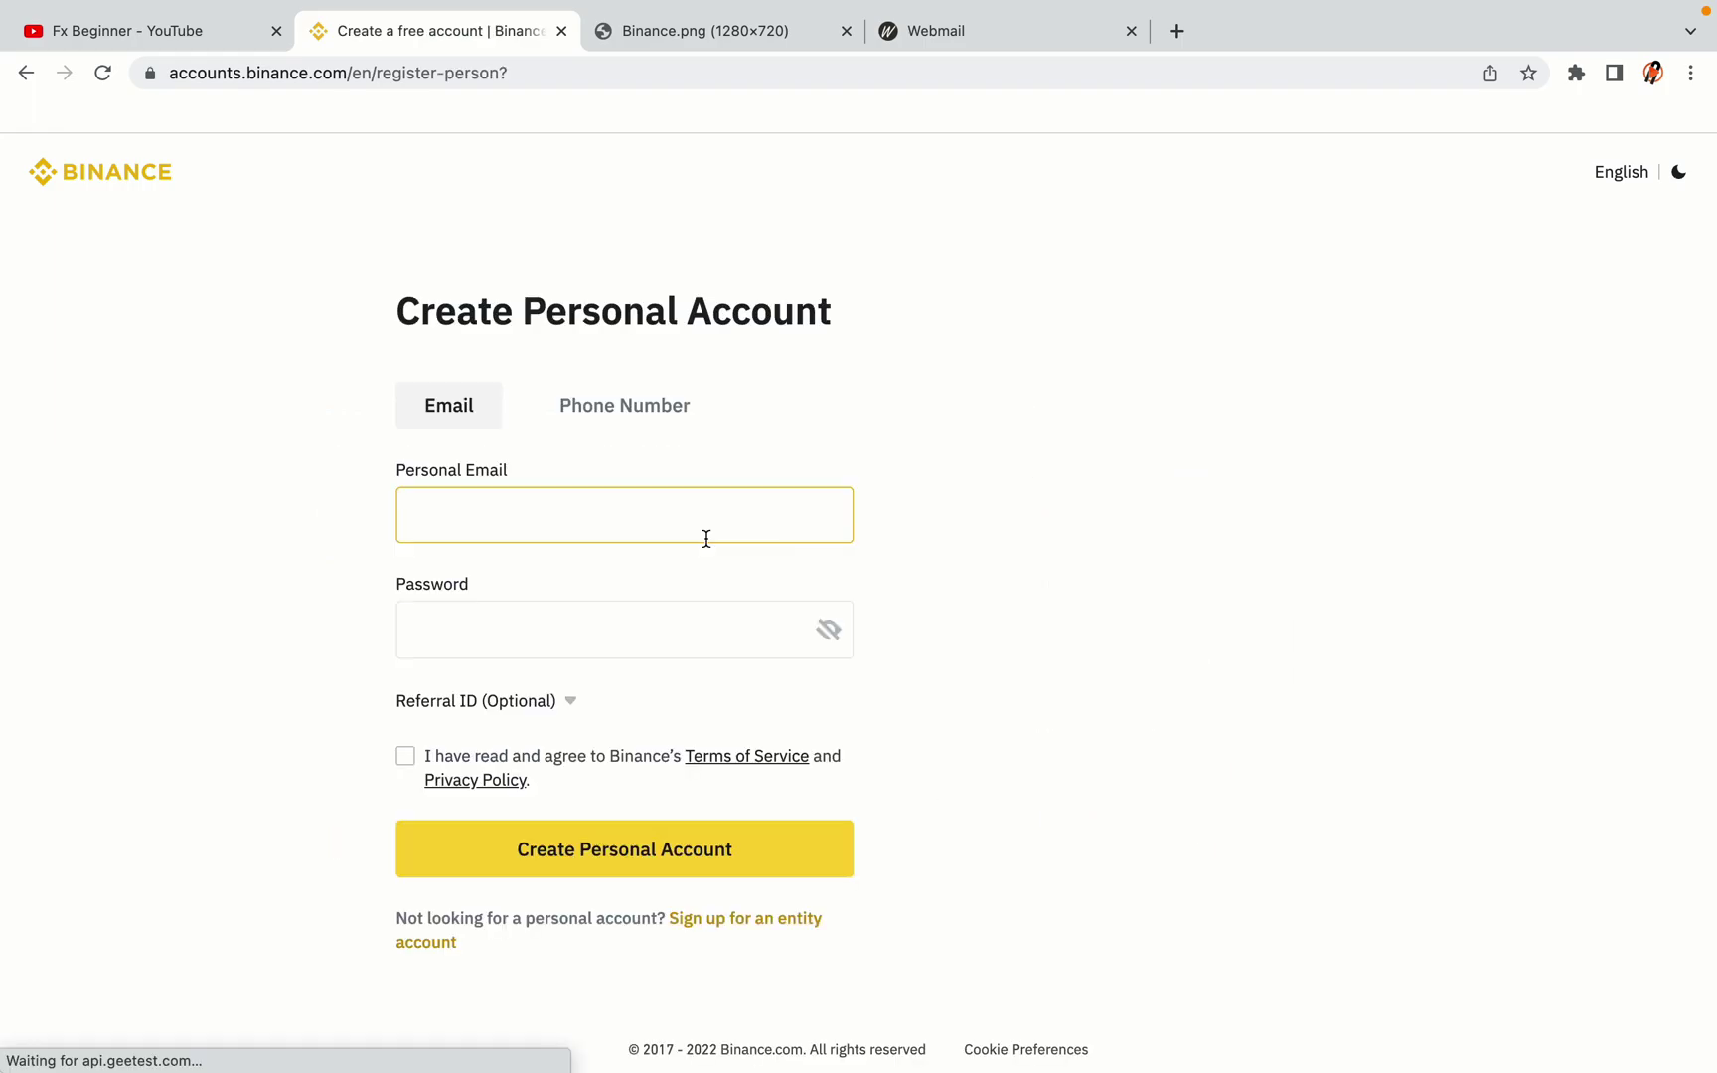
Agree to the Terms of Service and submit the personal account form with email and password.
click(1054, 608)
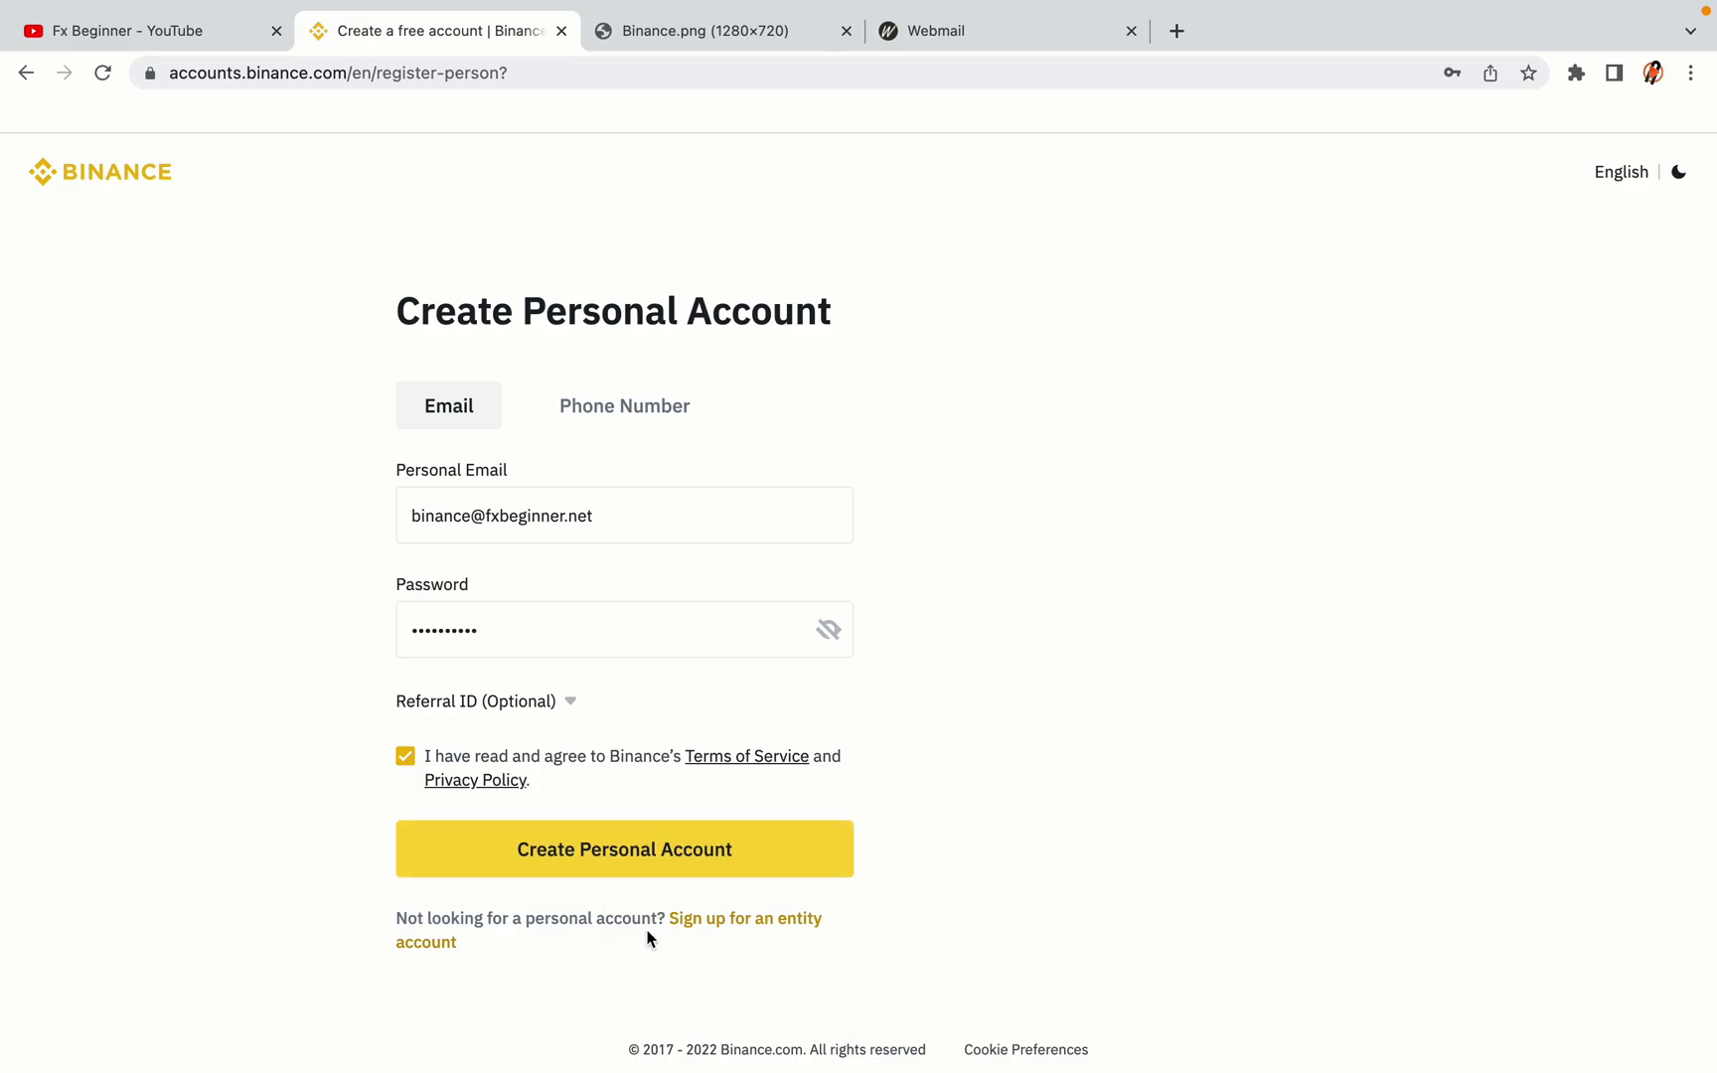
click(654, 855)
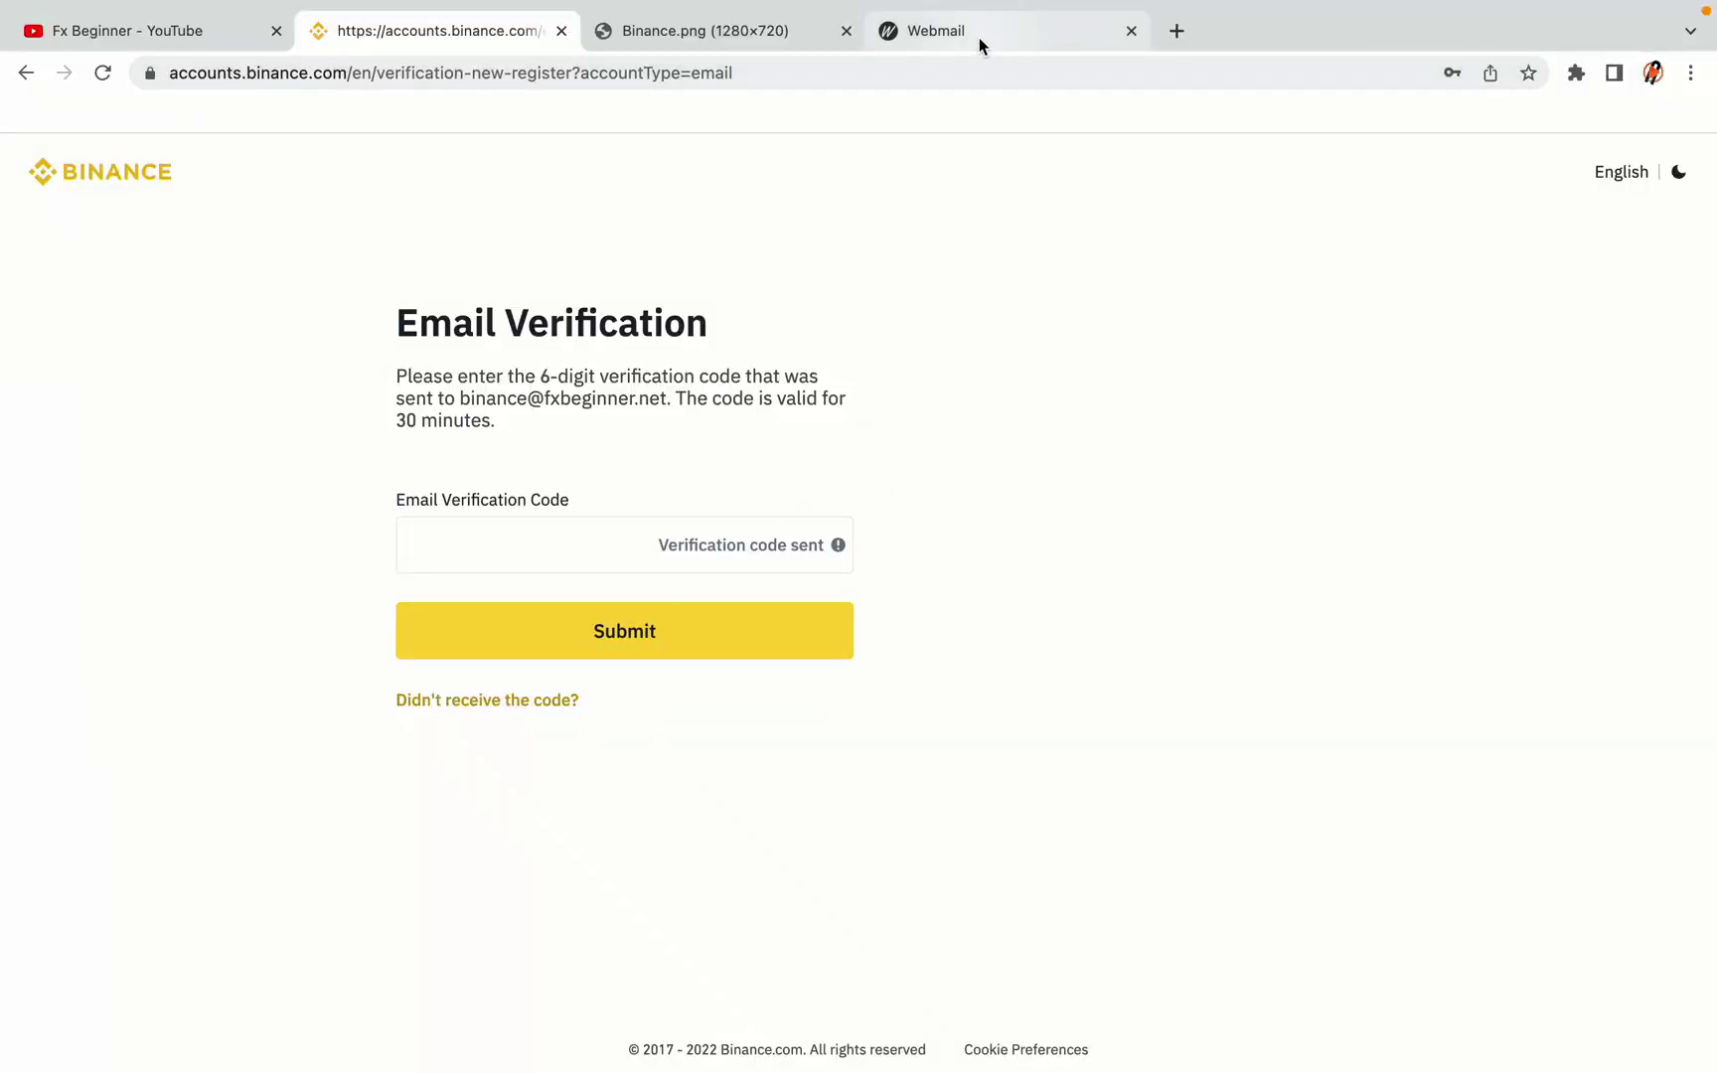
Bring the Webmail tab forward to check the inbox for Binance's code.
drag(979, 37, 696, 36)
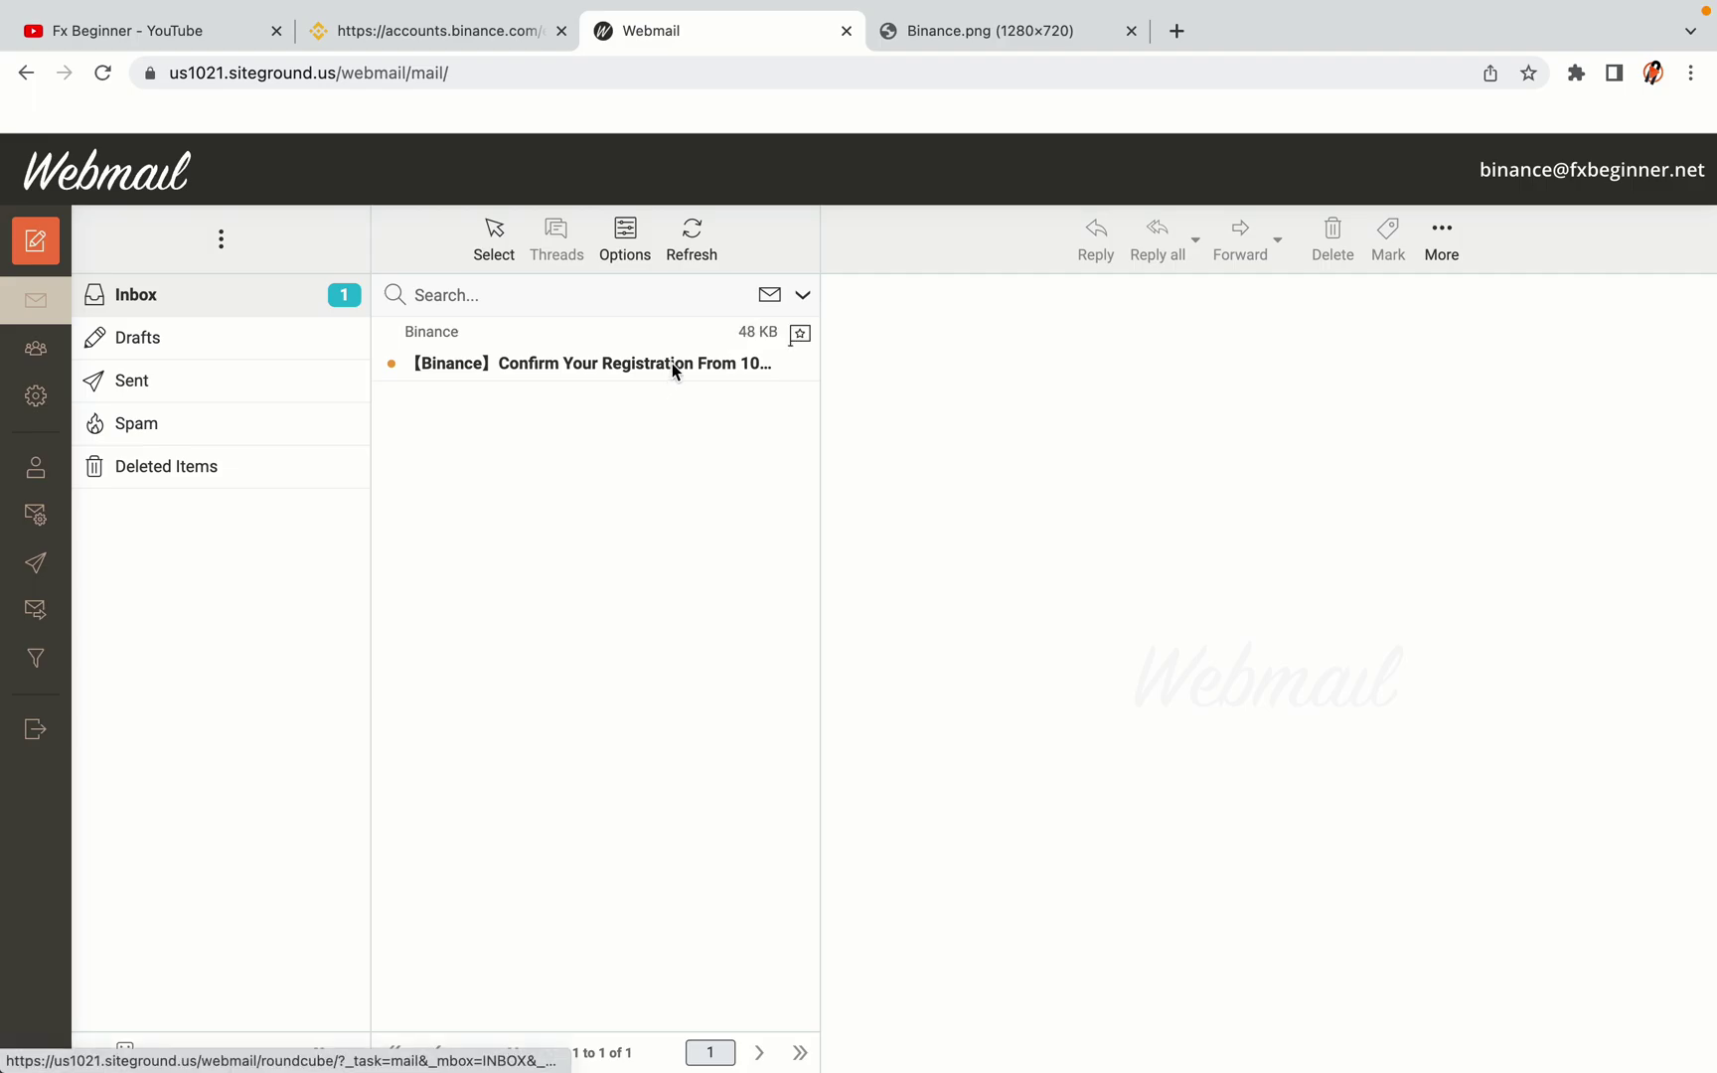
Open the '[Binance] Confirm Your Registration' email and select its activation code.
click(592, 363)
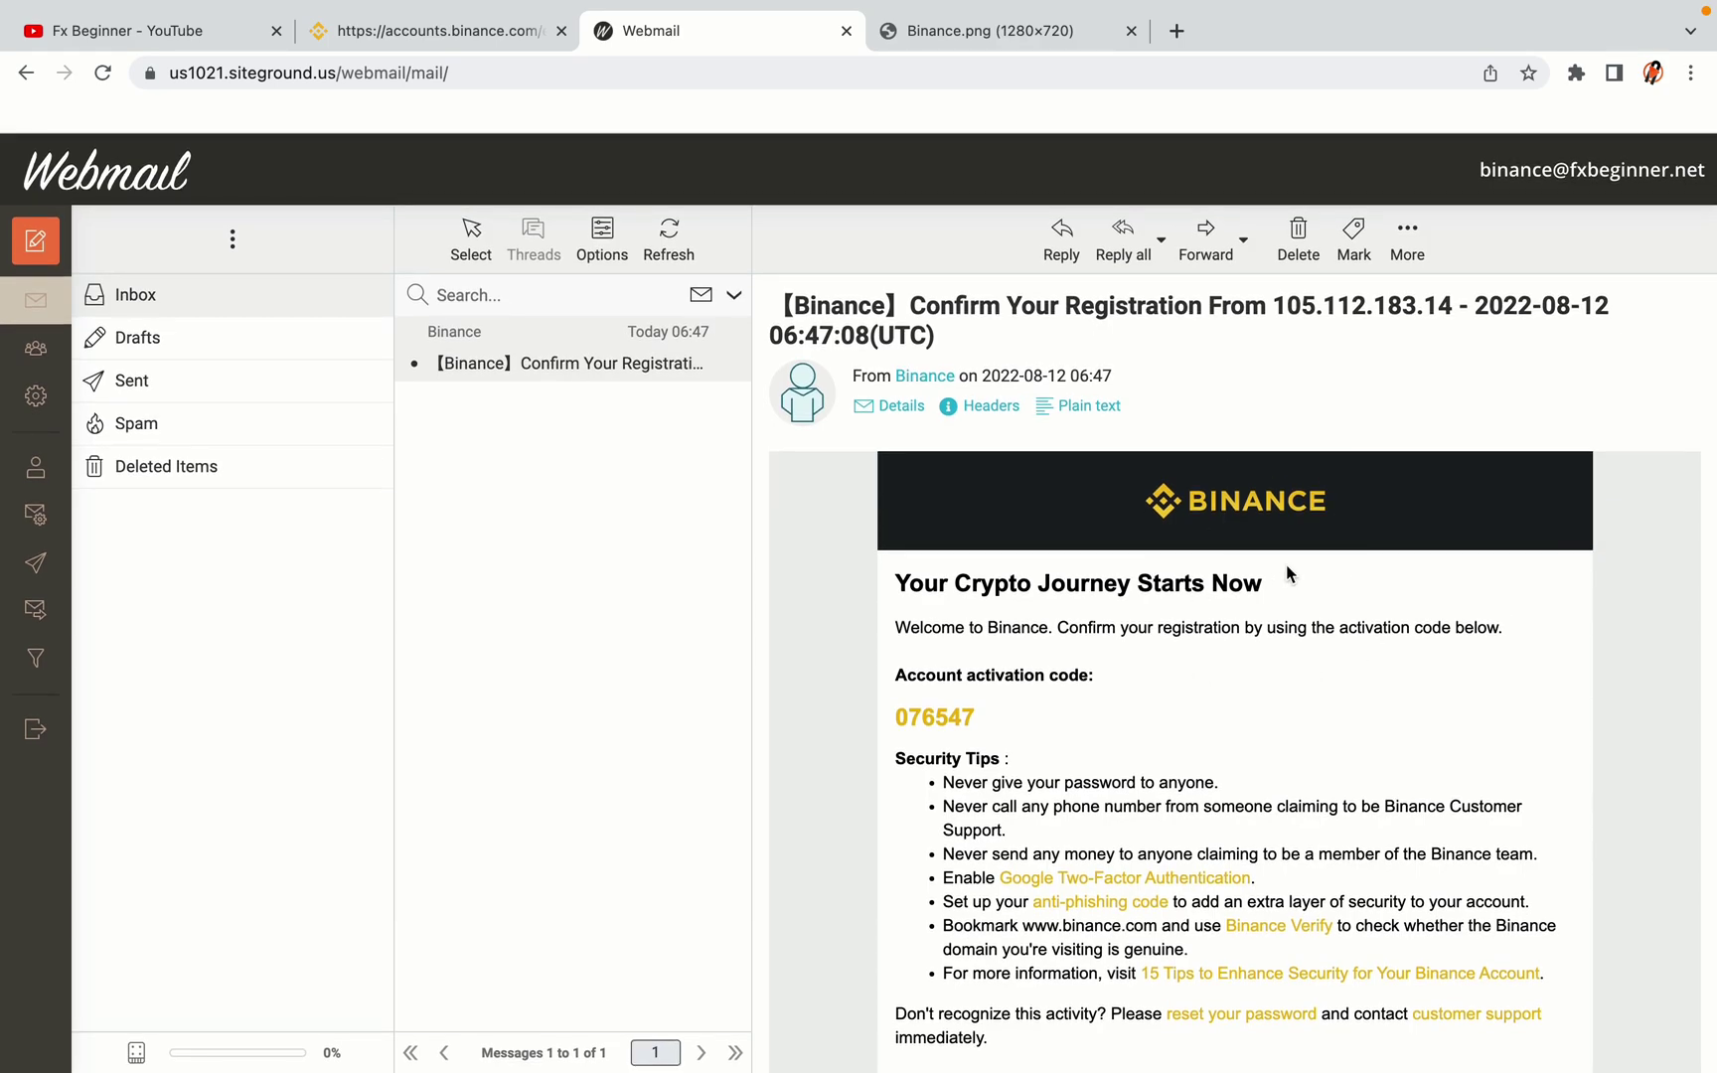
scroll(1288, 575, down, 3)
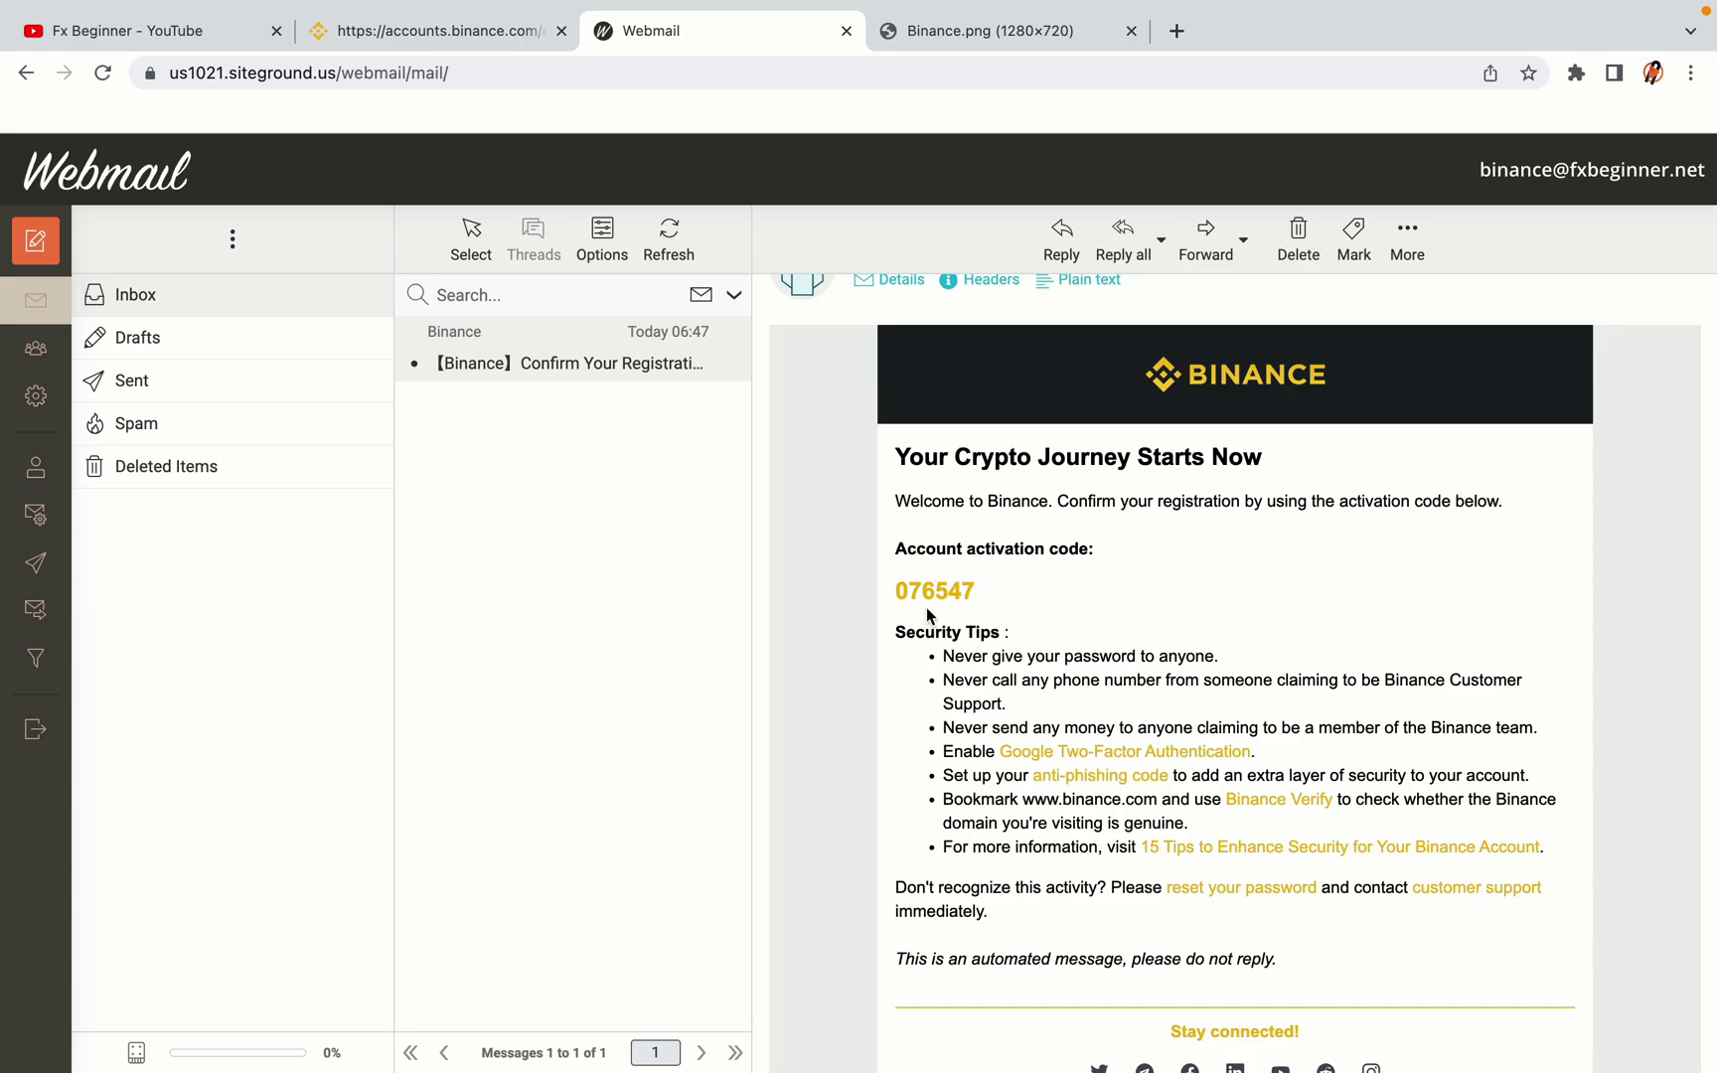
drag(895, 588, 972, 591)
click(981, 593)
Copy the activation code and return to the Binance verification page.
right_click(952, 589)
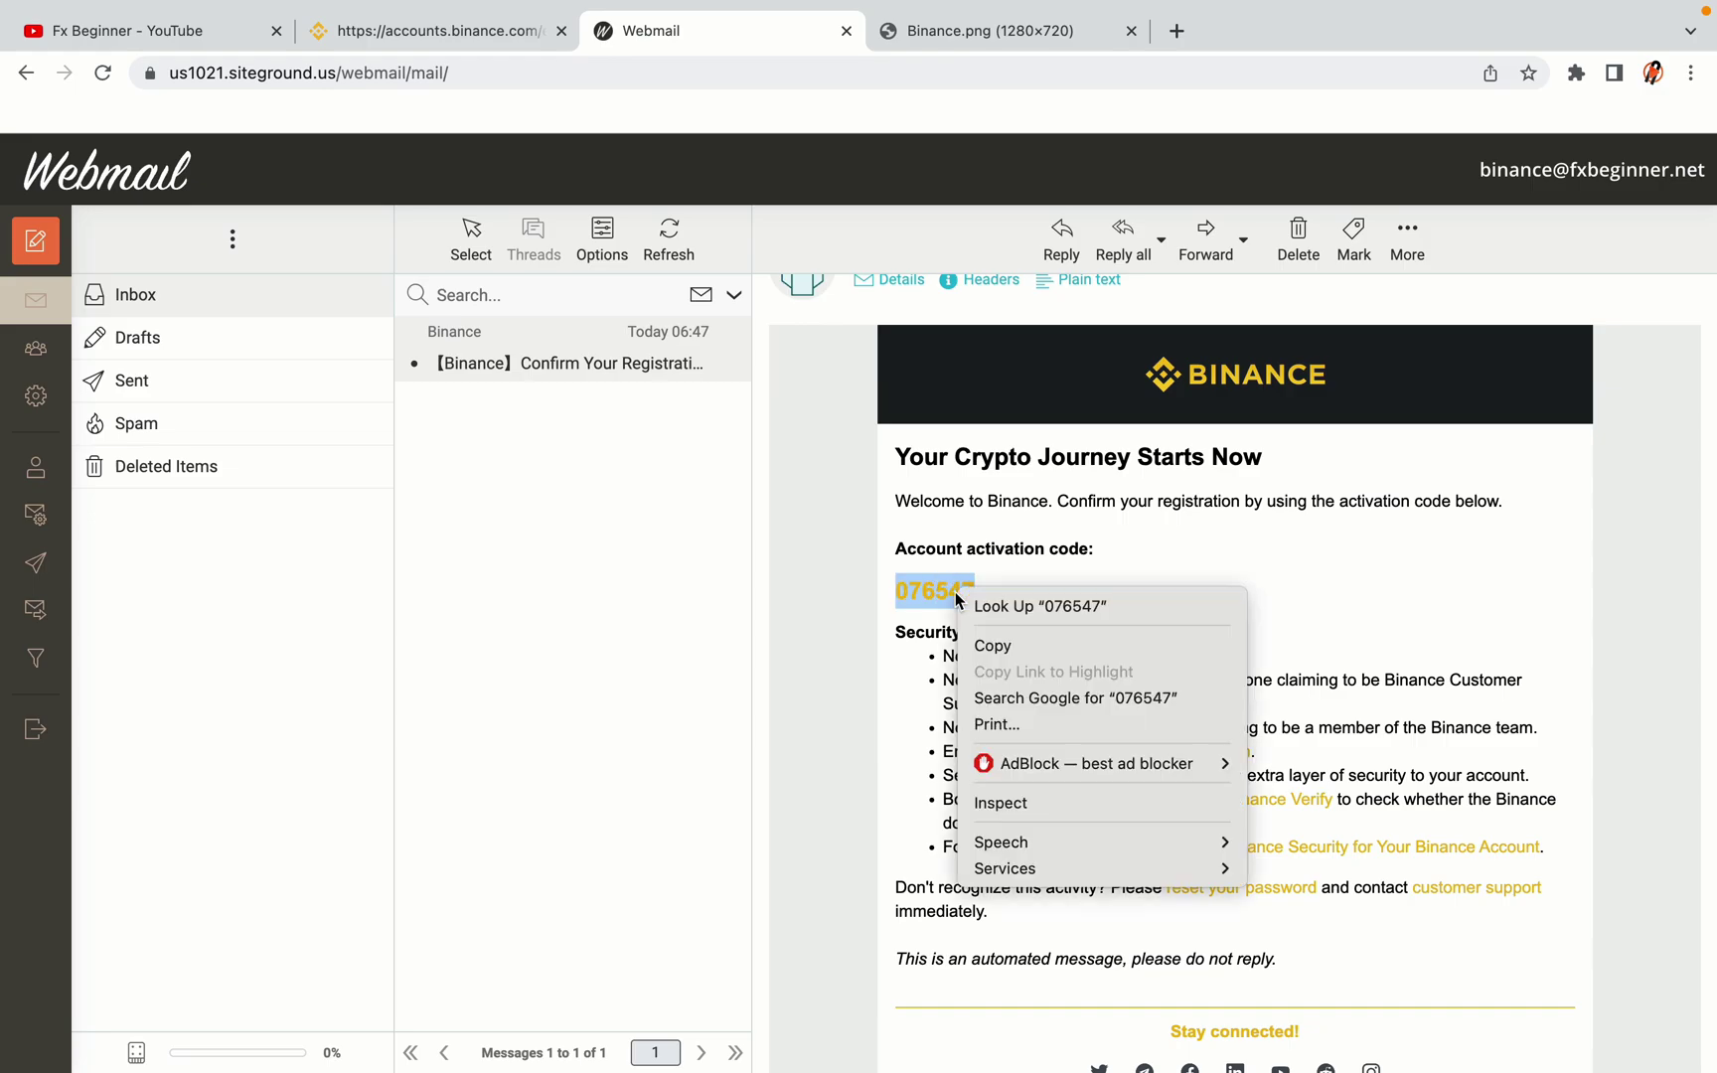
click(980, 639)
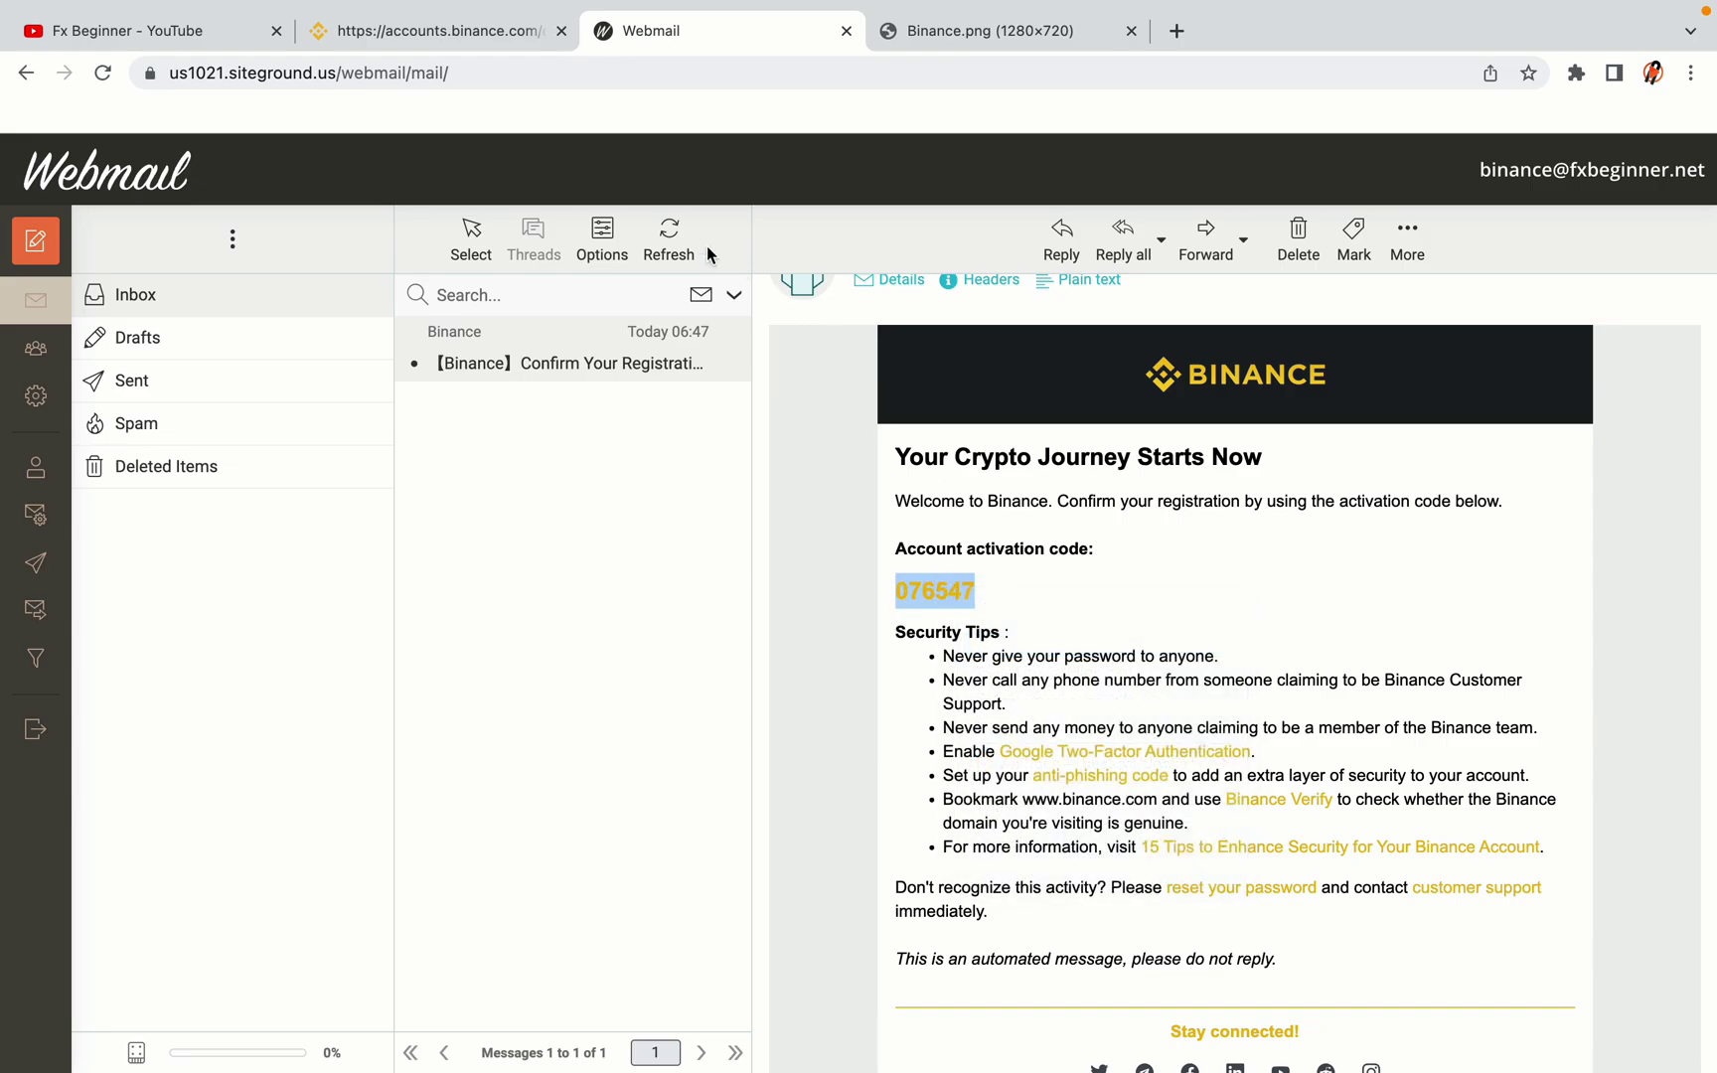
click(447, 31)
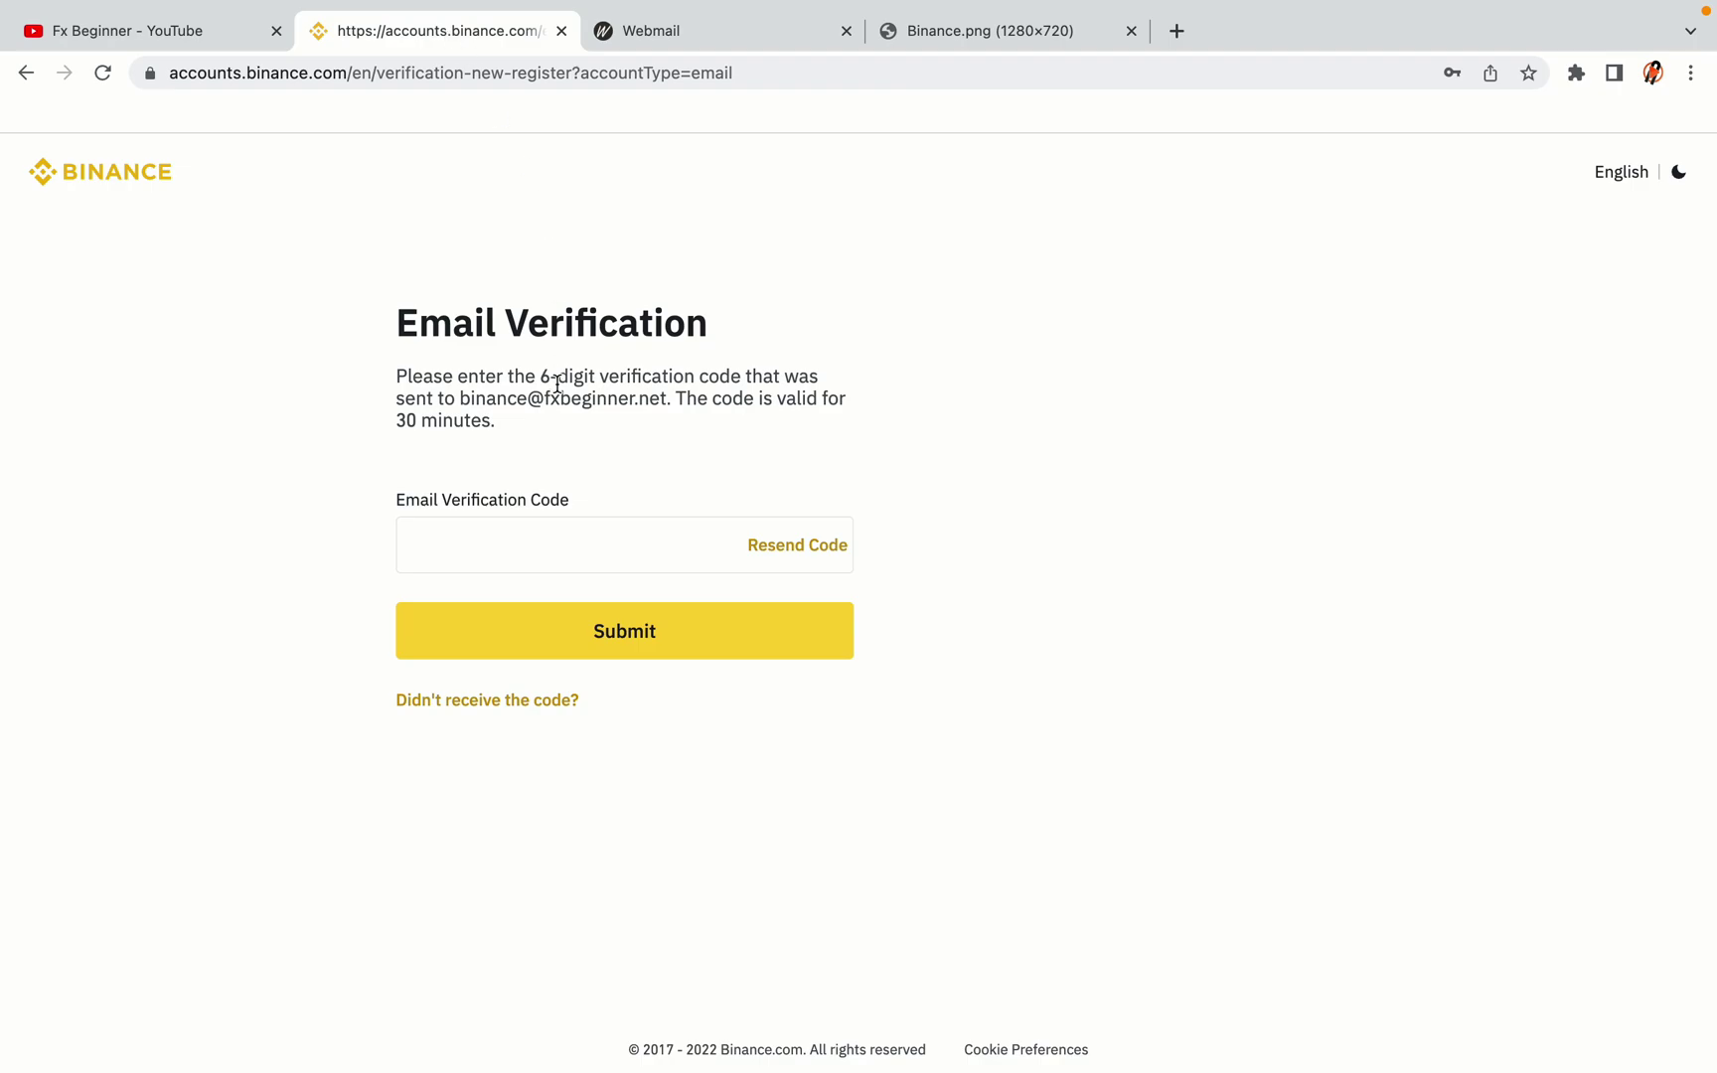
Paste the copied activation code into the Email Verification Code field and submit it.
click(521, 540)
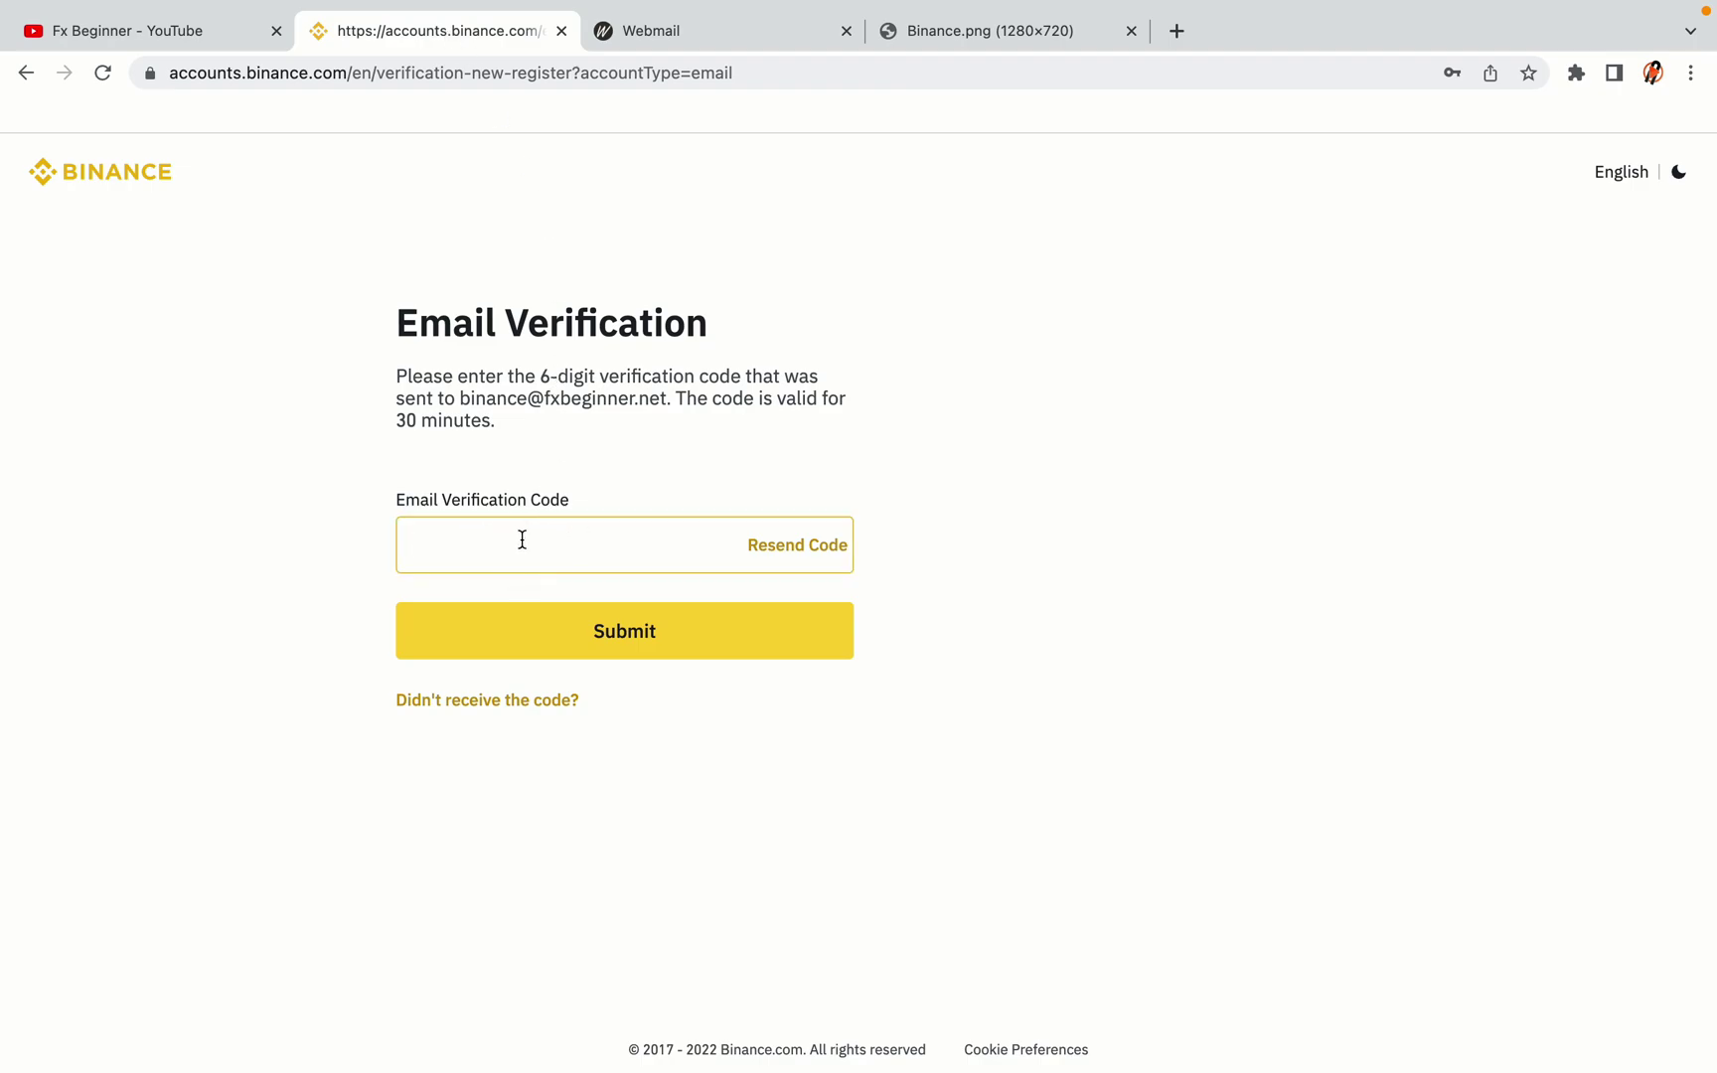
key(super+v)
click(303, 513)
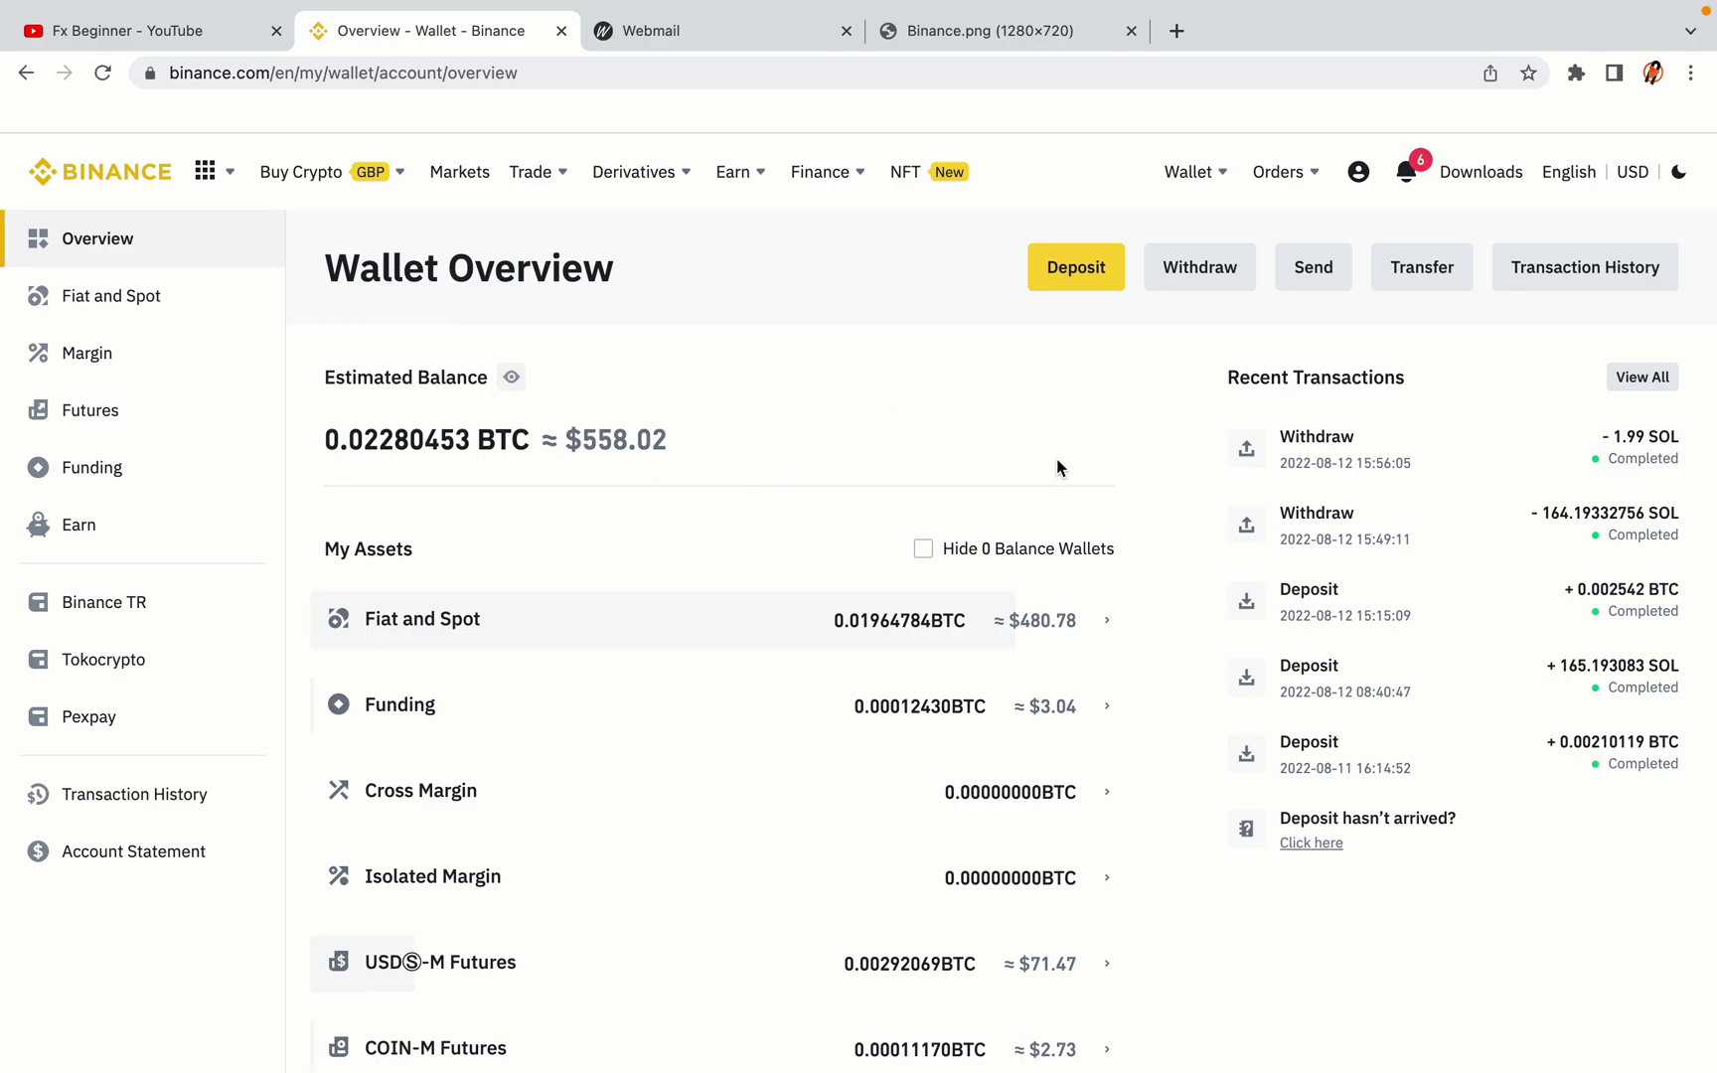
Browse the Wallet Overview assets and the Buy Crypto and Trade menus, then go to Binance home.
scroll(1055, 459, down, 3)
scroll(1055, 457, down, 3)
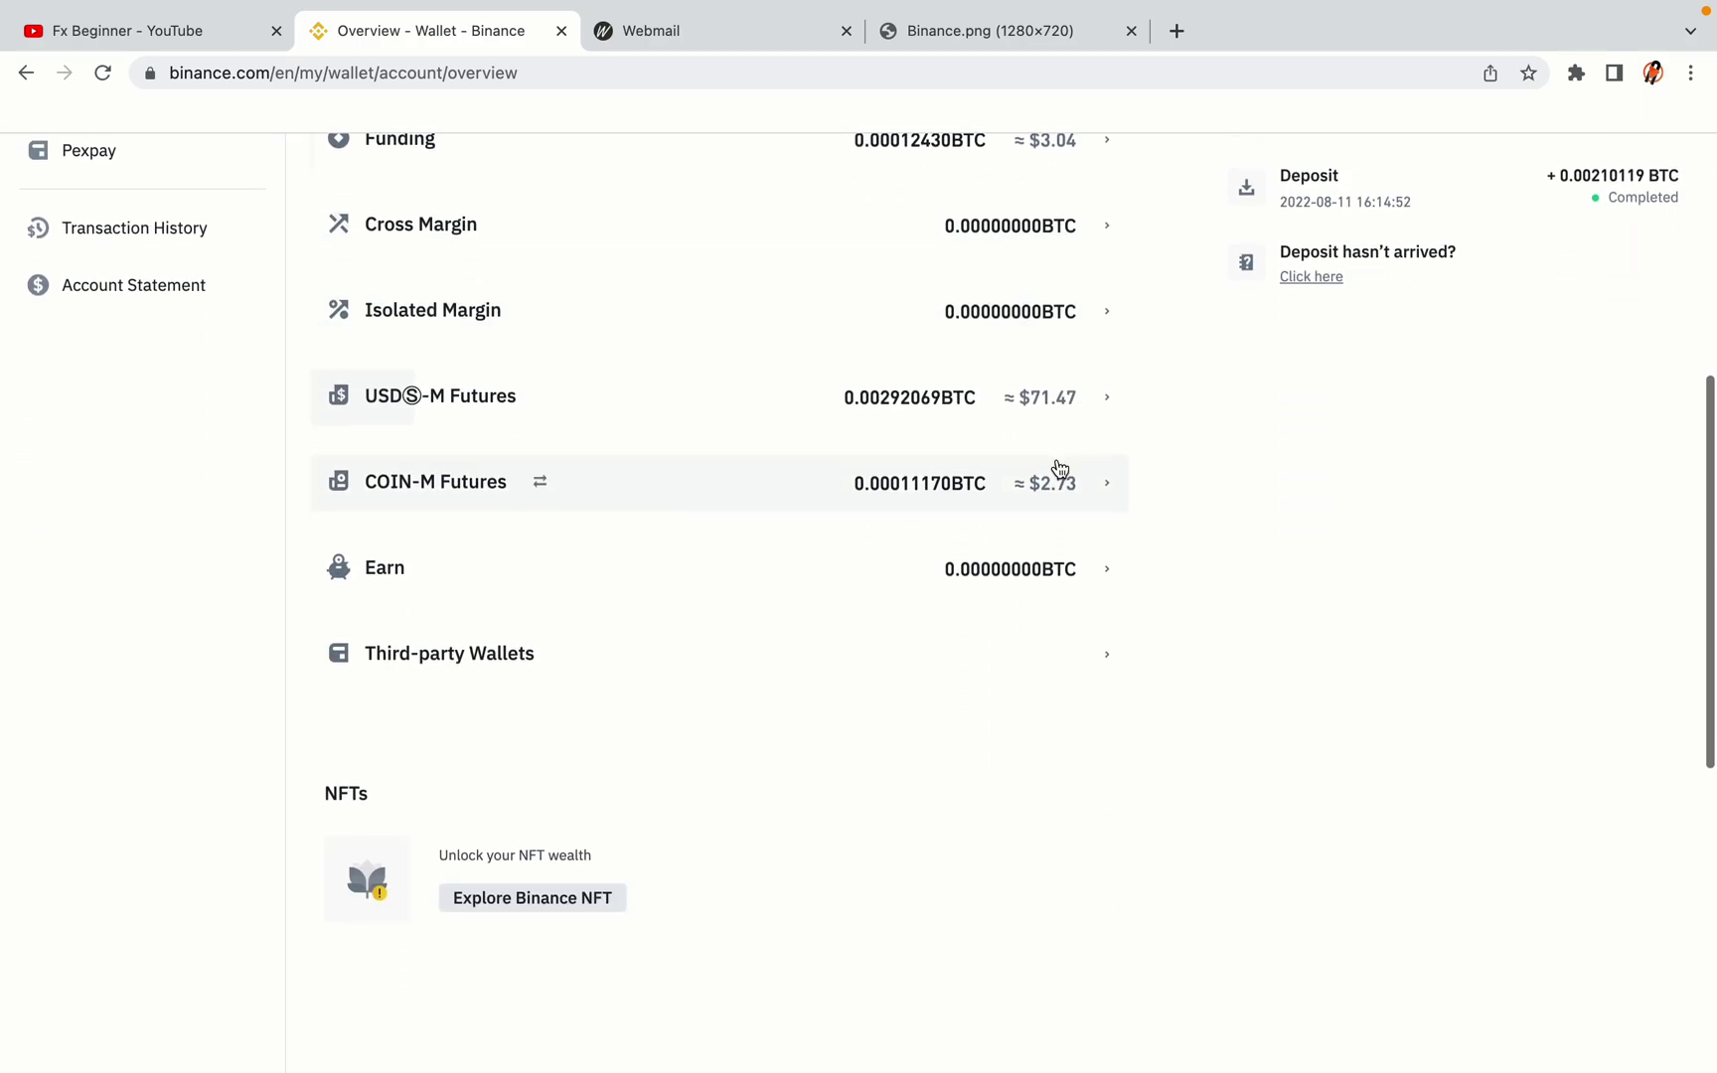
scroll(1056, 457, up, 5)
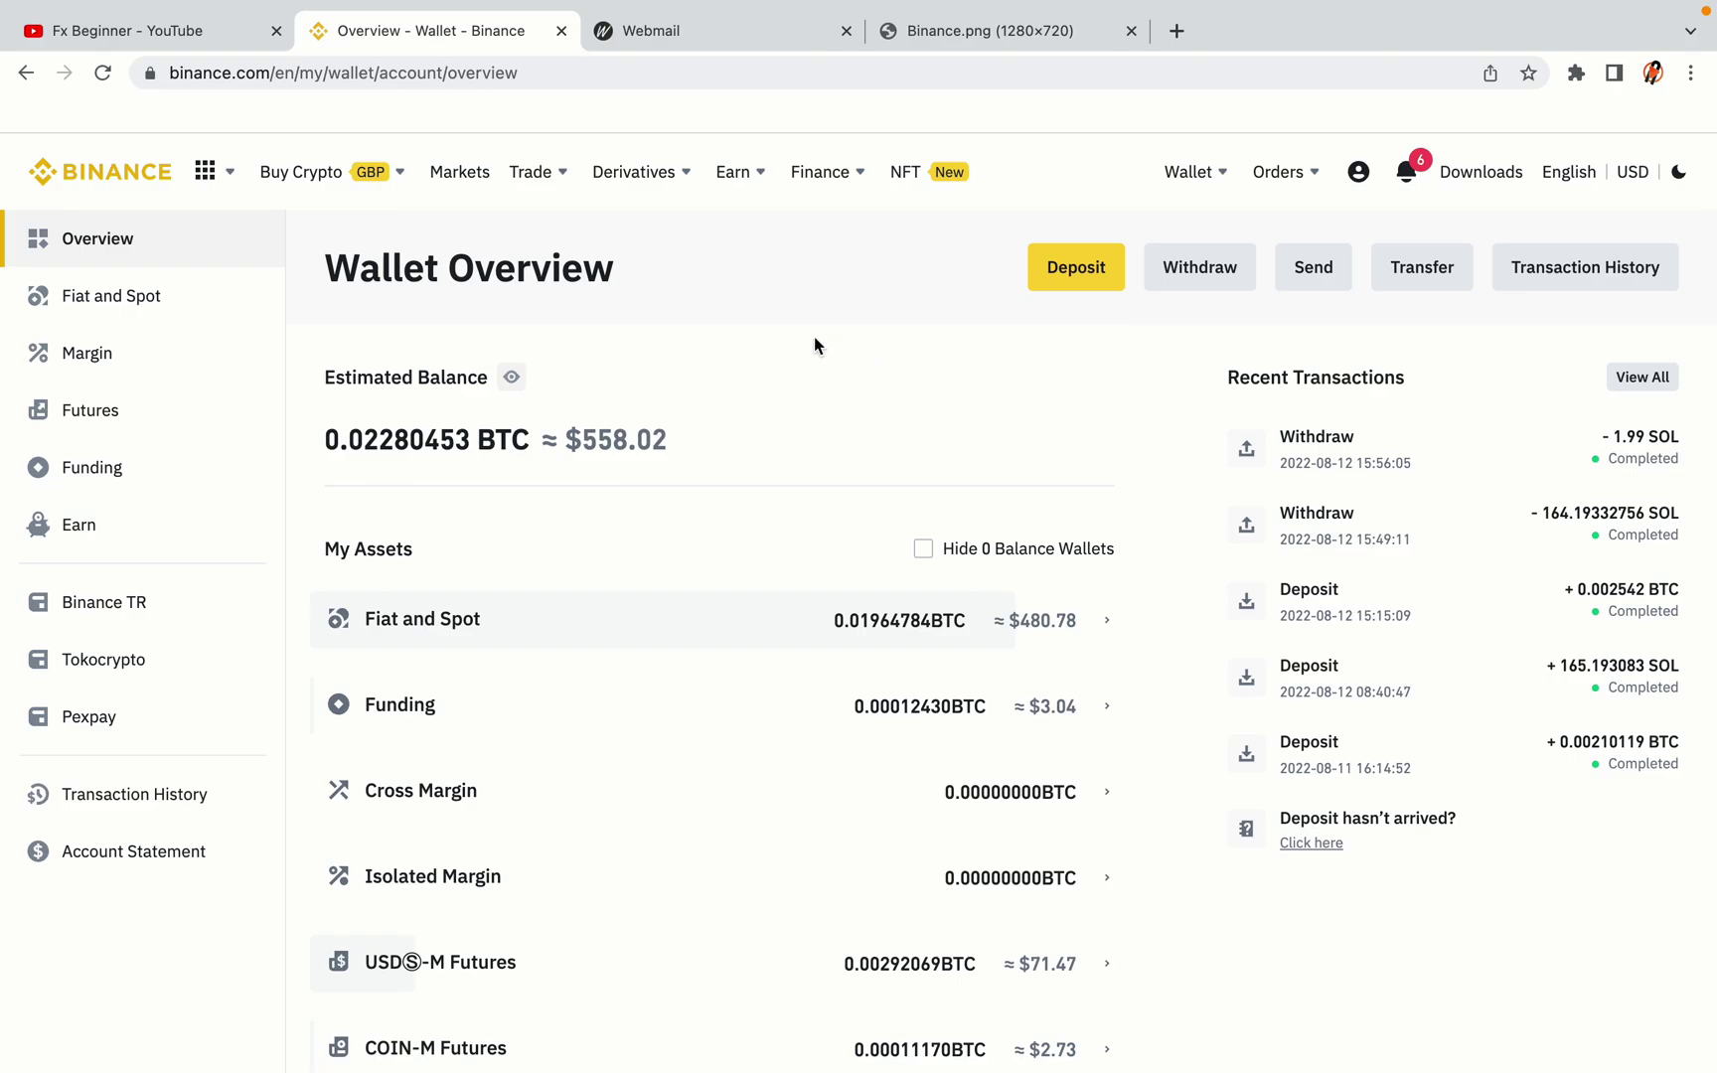
mouse_move(404, 194)
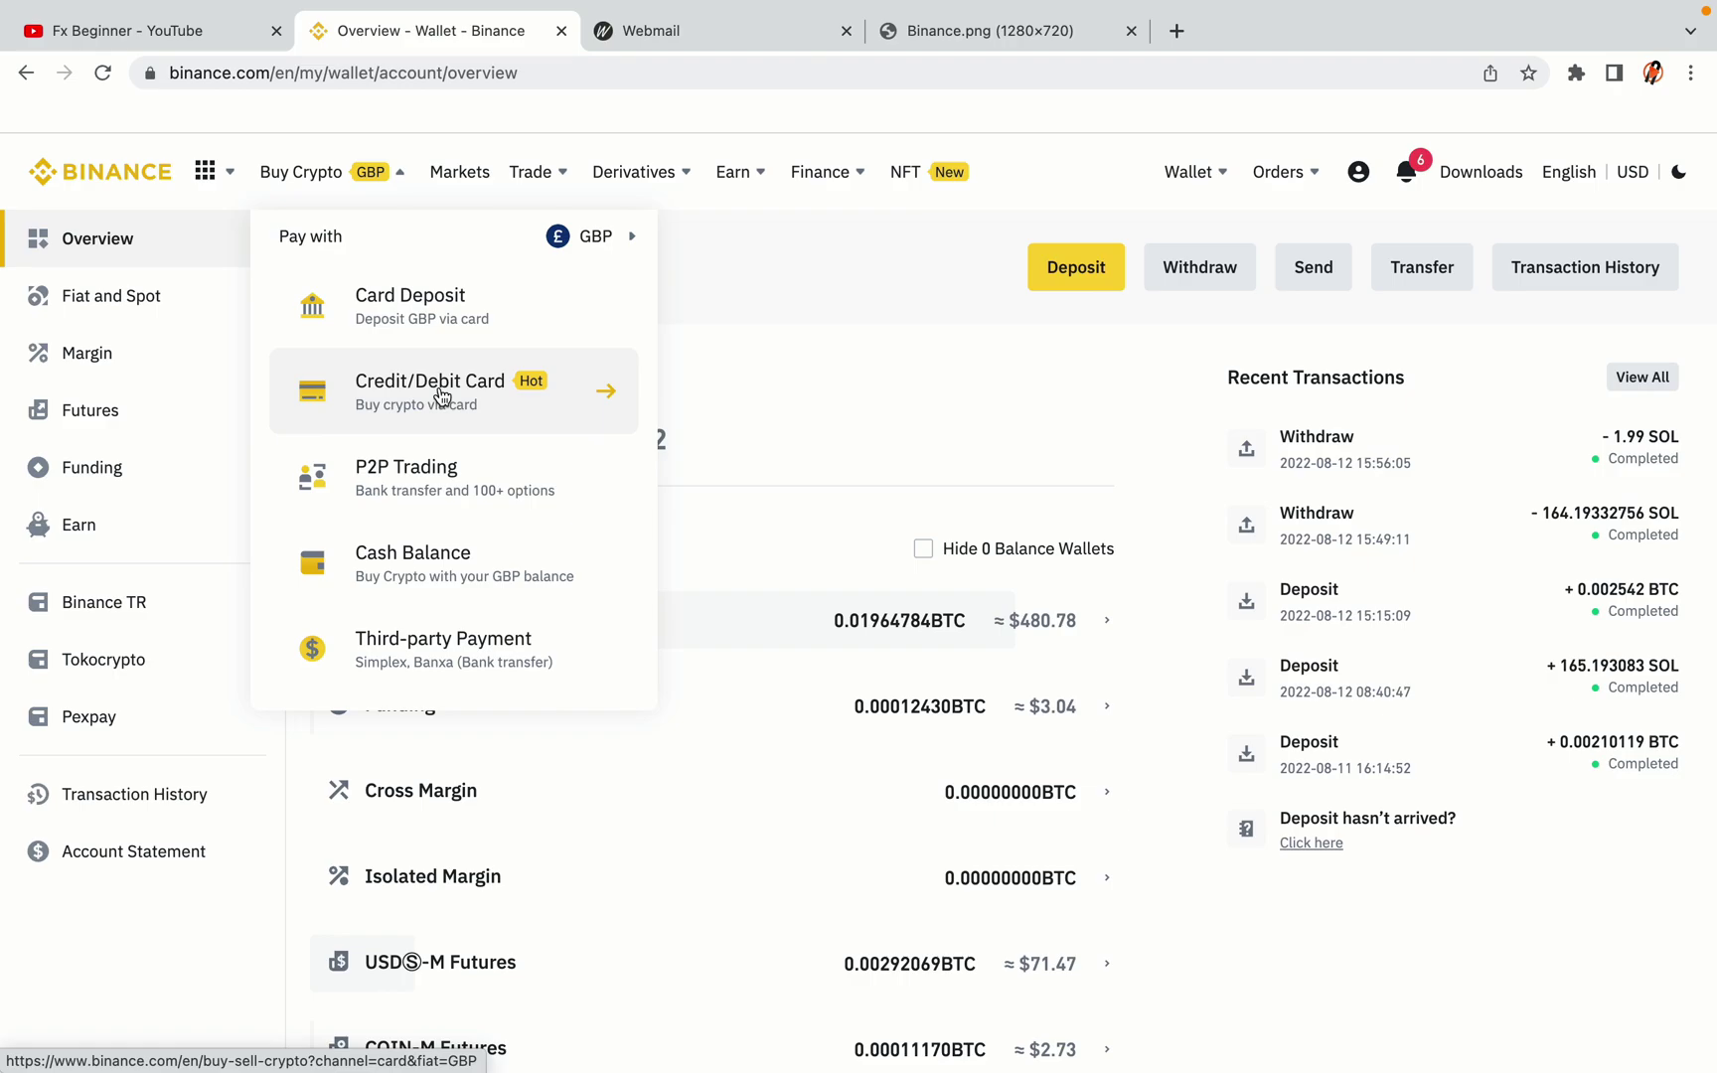
mouse_move(529, 175)
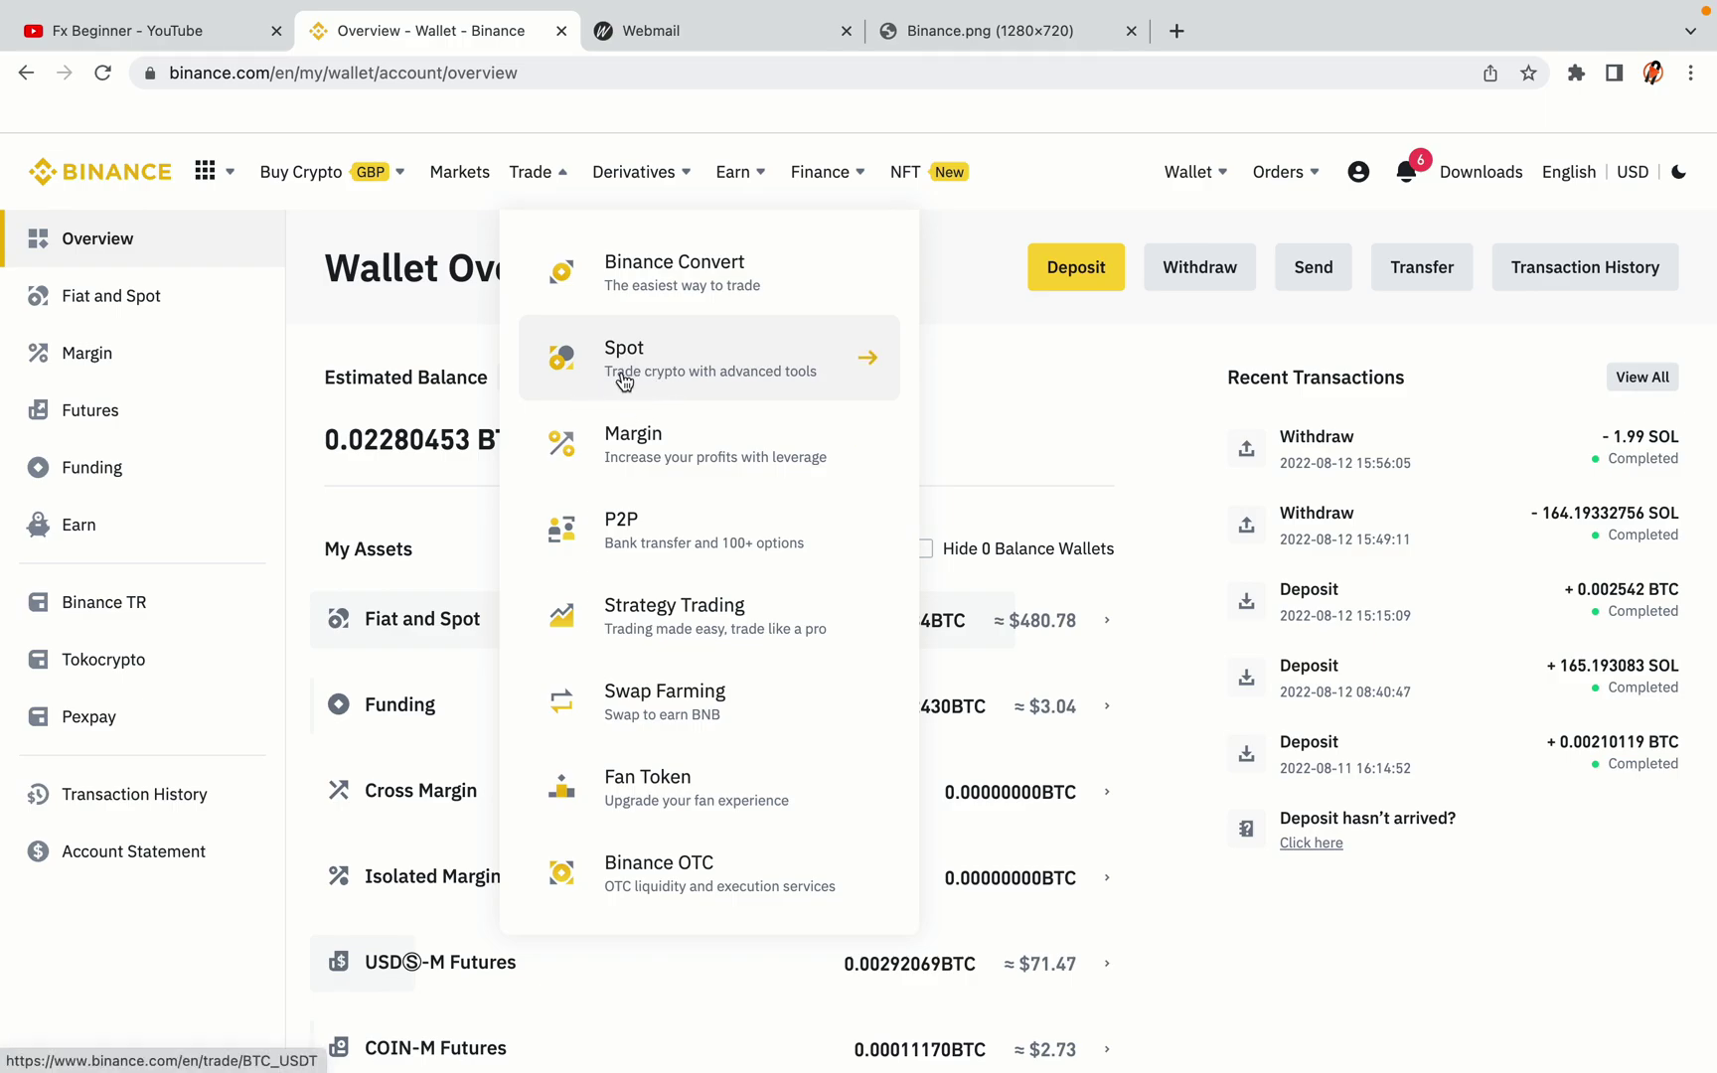
click(112, 164)
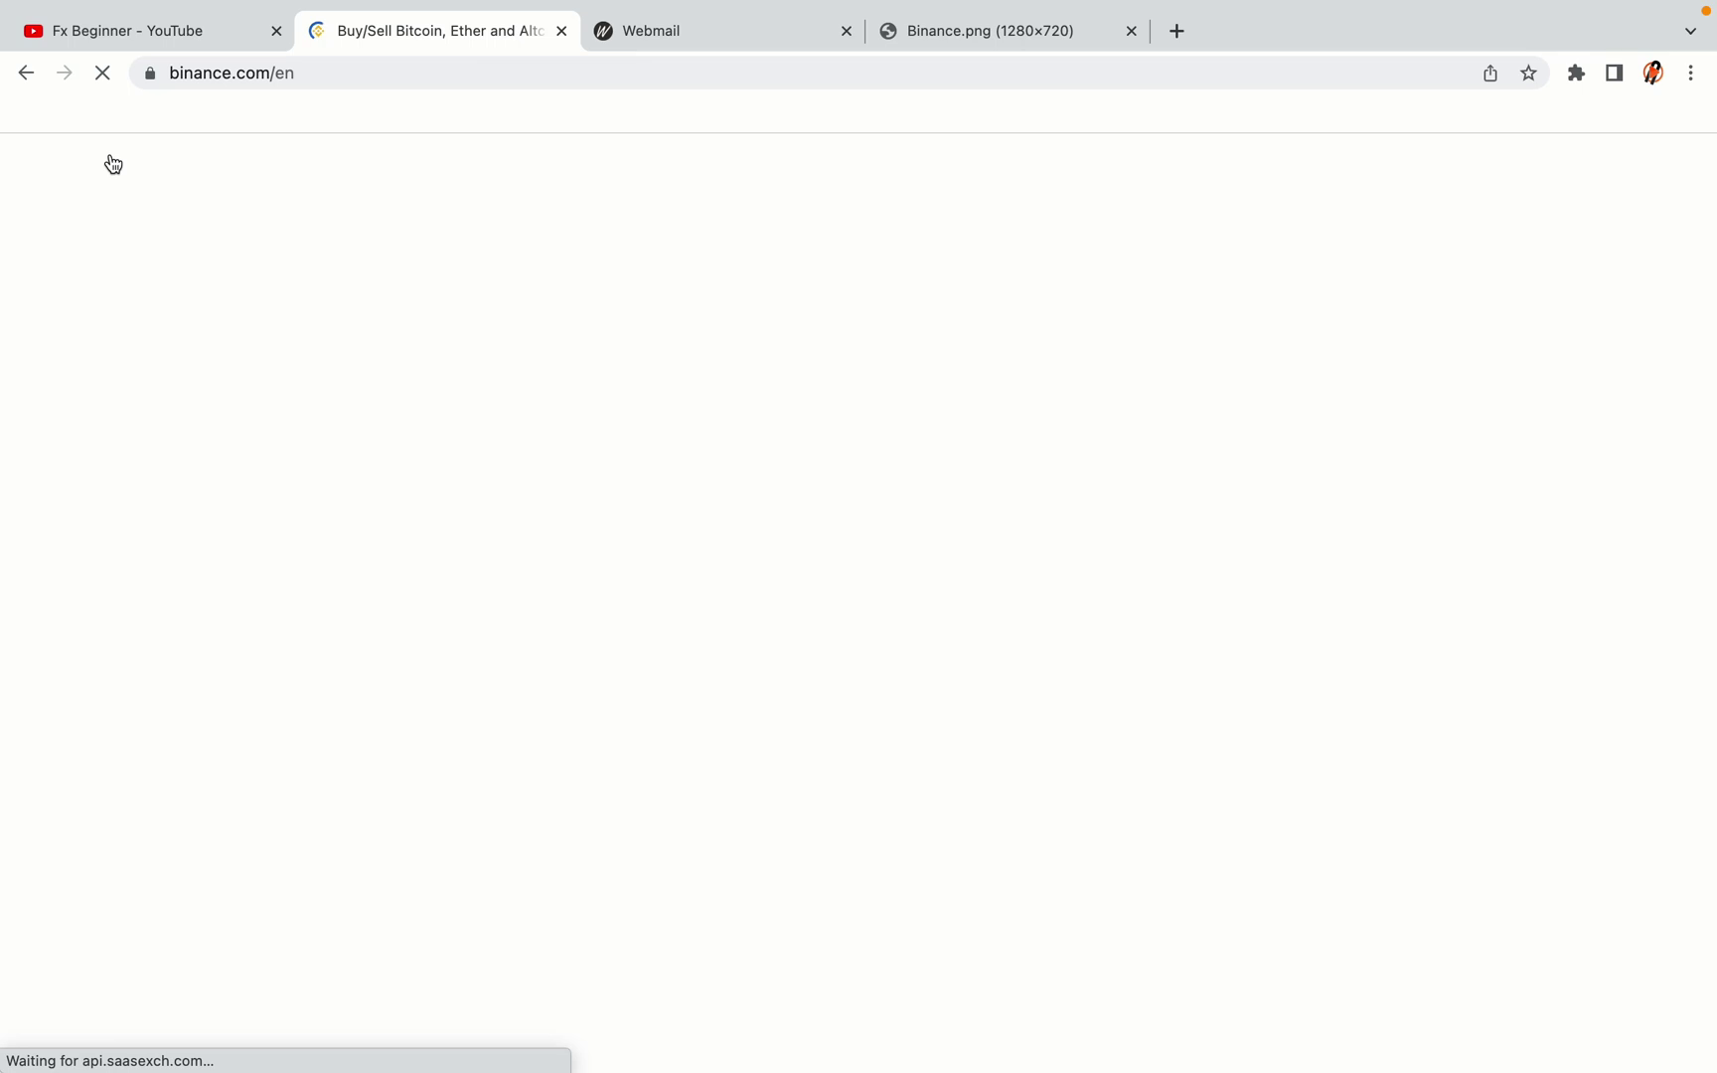